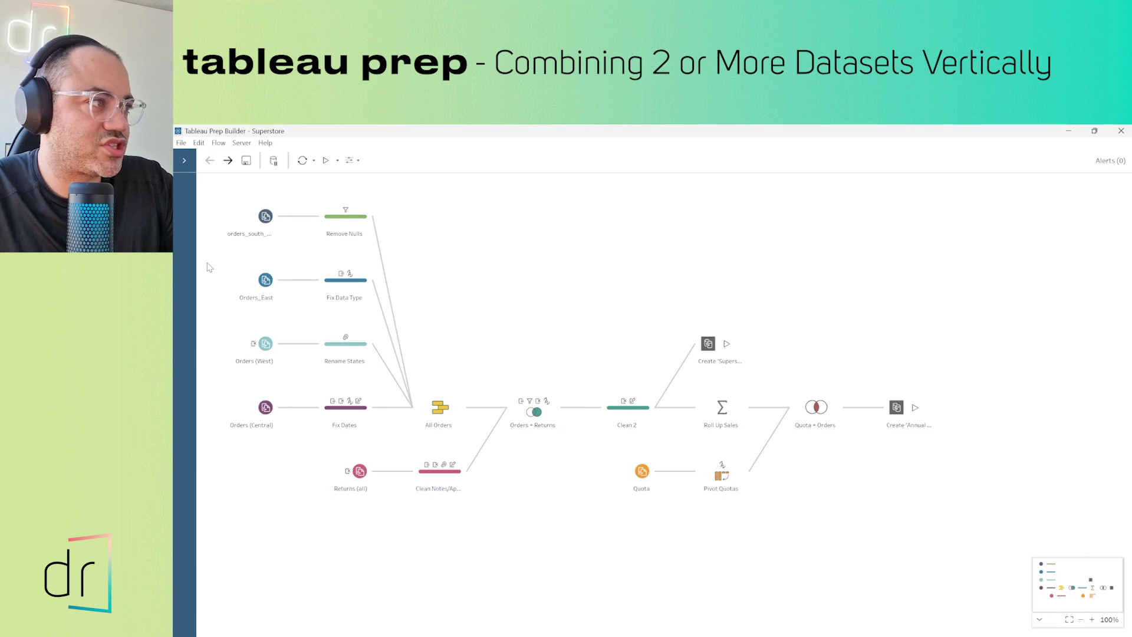
- Marquee-select from Orders_East to the lower right, catching every step except orders_south and Remove Nulls
{"action": "left_click_drag", "start_coordinate": [208, 263], "coordinate": [978, 544]}
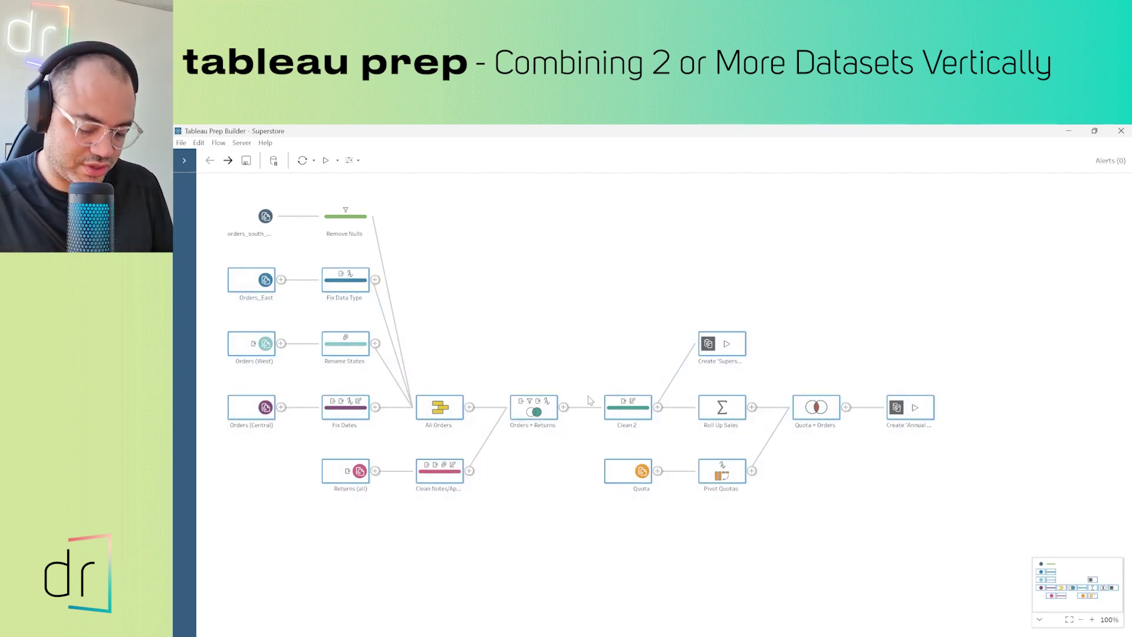
- Delete the selected steps, then add a Clean 1 step after the orders_south input
{"action": "key", "text": "Delete"}
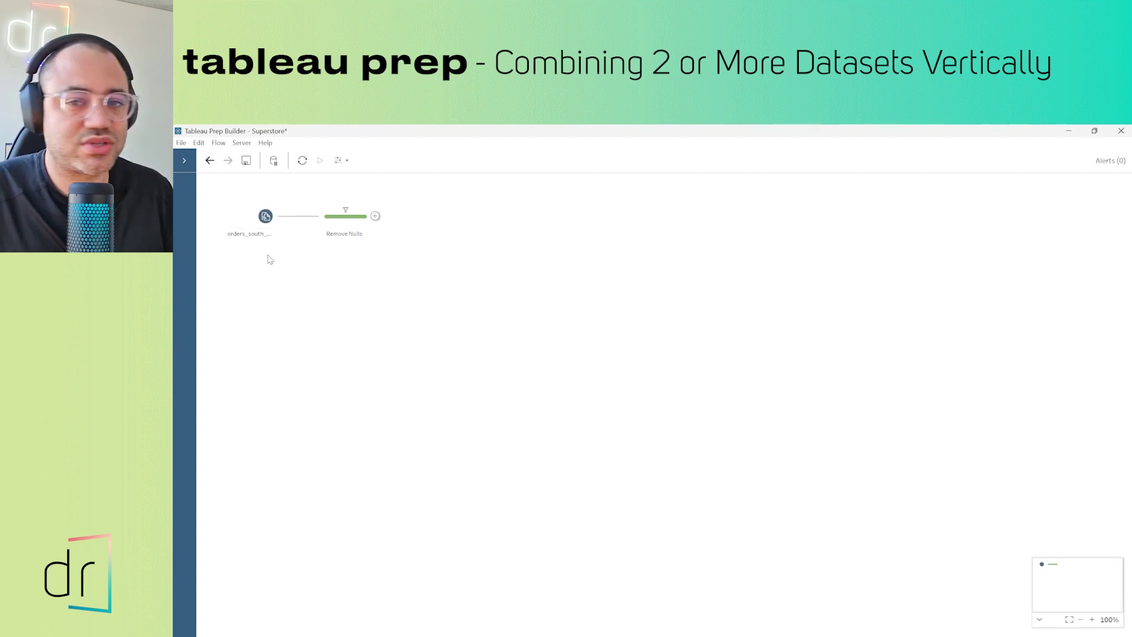
{"action": "left_click", "coordinate": [260, 223]}
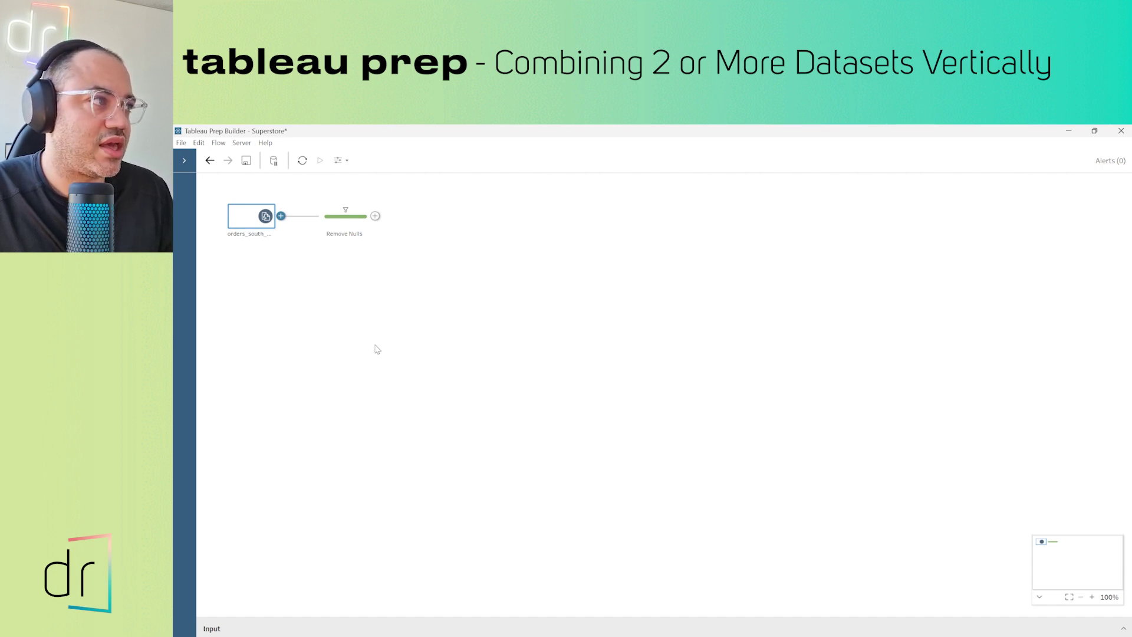
{"action": "left_click", "coordinate": [374, 346]}
{"action": "left_click", "coordinate": [270, 223]}
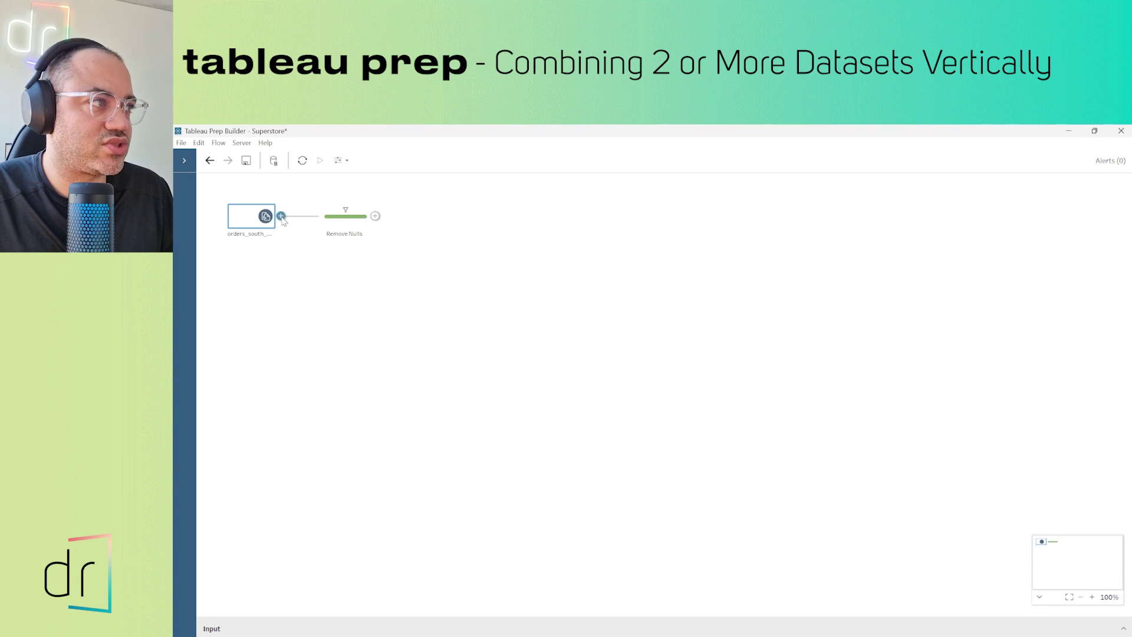
{"action": "left_click", "coordinate": [281, 216]}
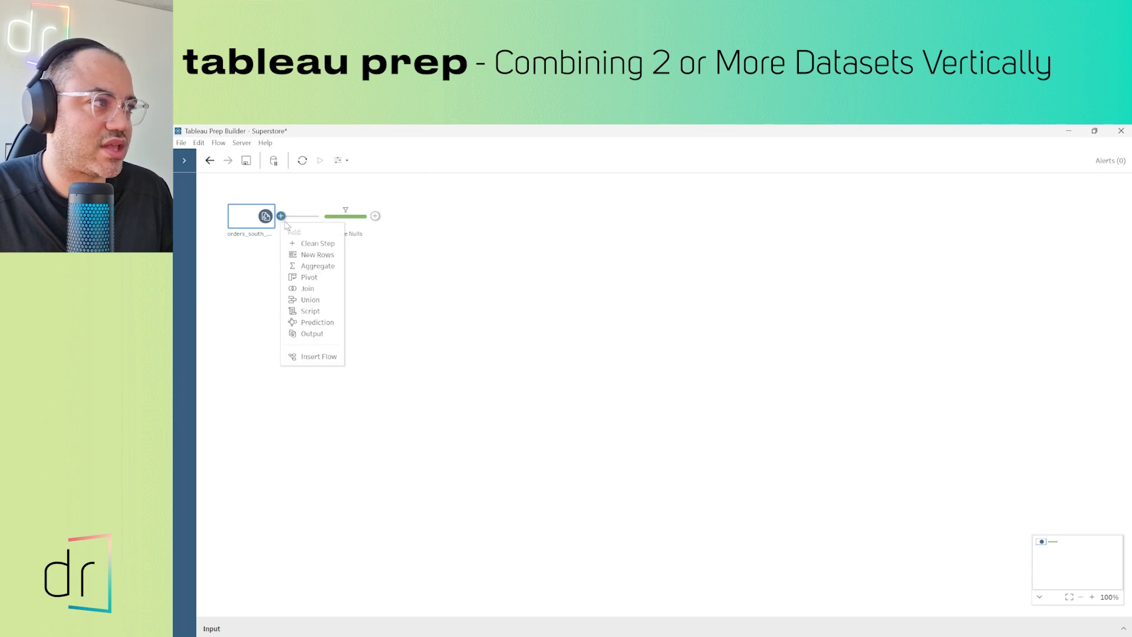
{"action": "left_click", "coordinate": [310, 243]}
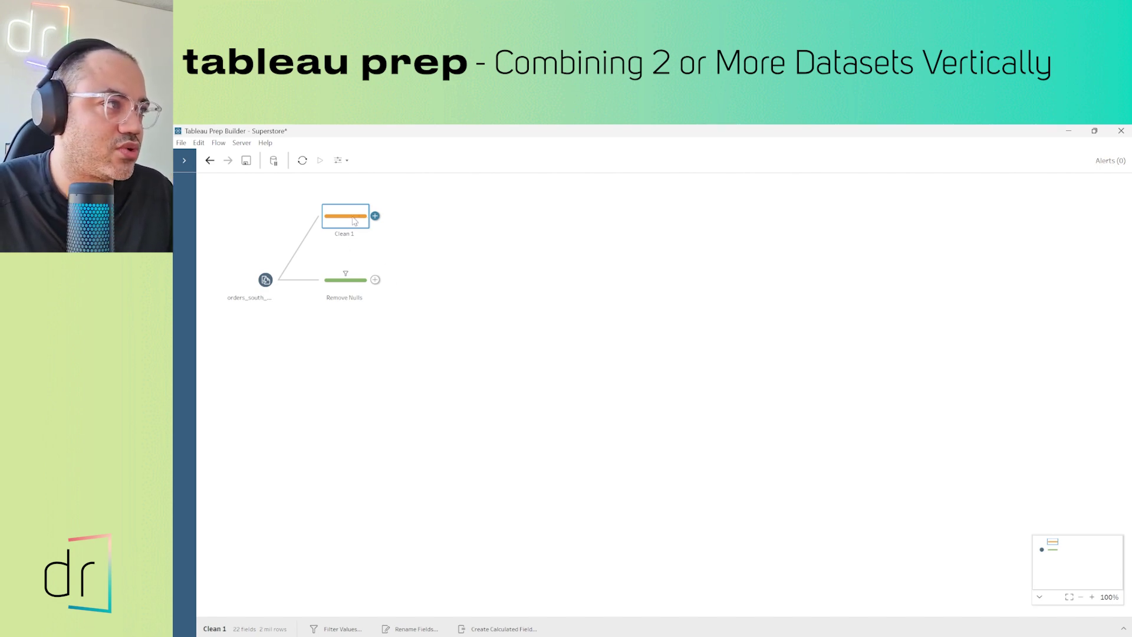
{"action": "left_click", "coordinate": [1119, 629]}
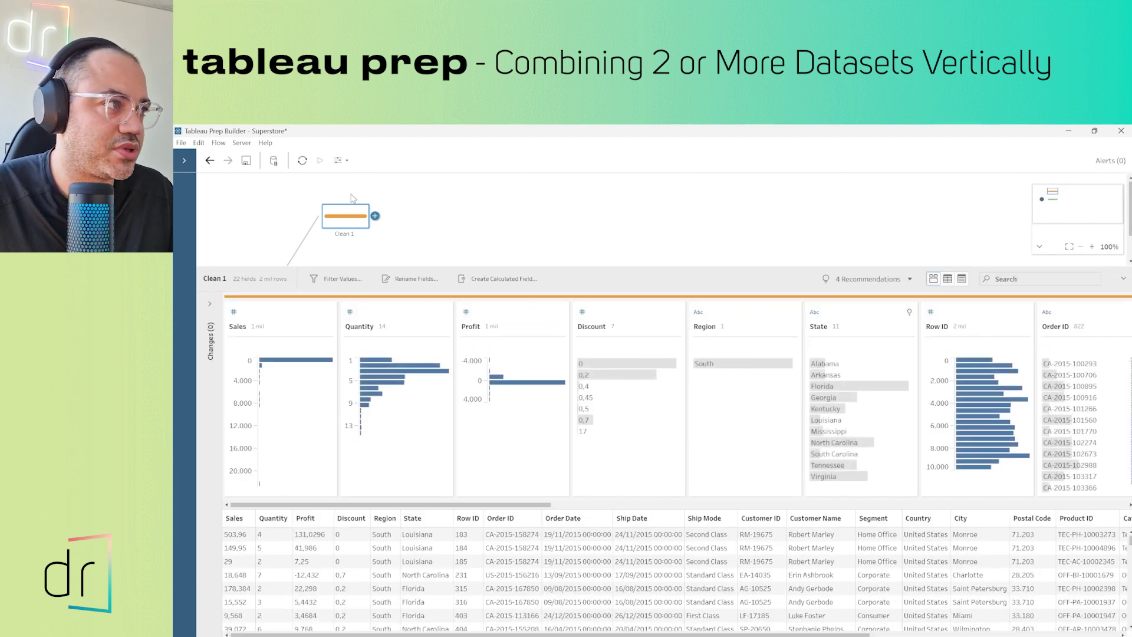
{"action": "left_click", "coordinate": [1122, 279]}
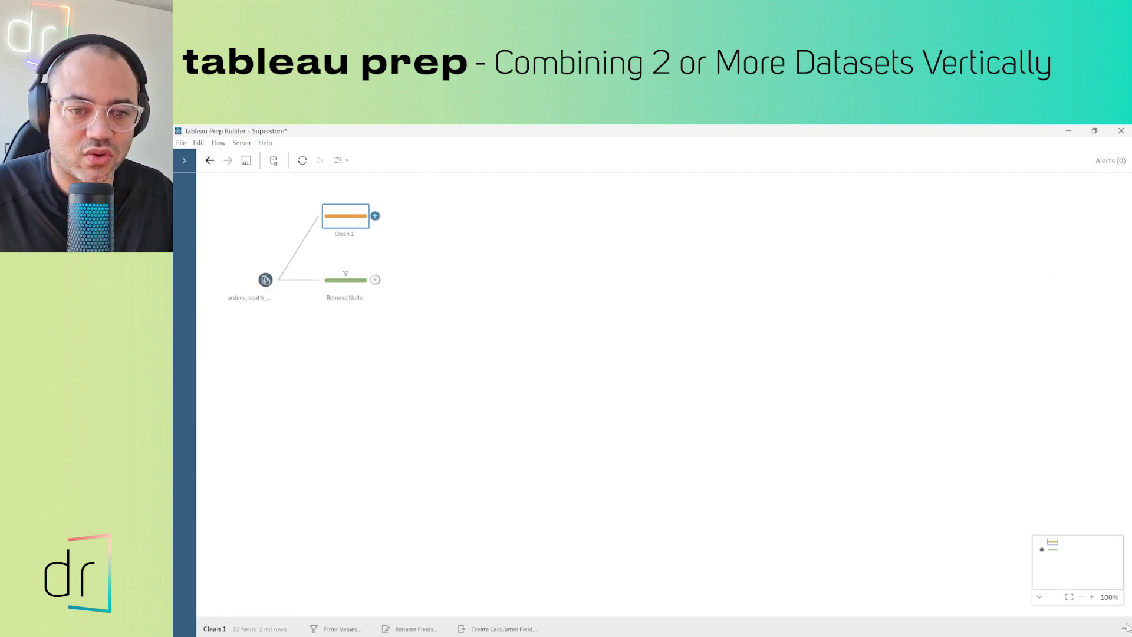
{"action": "left_click", "coordinate": [1123, 631]}
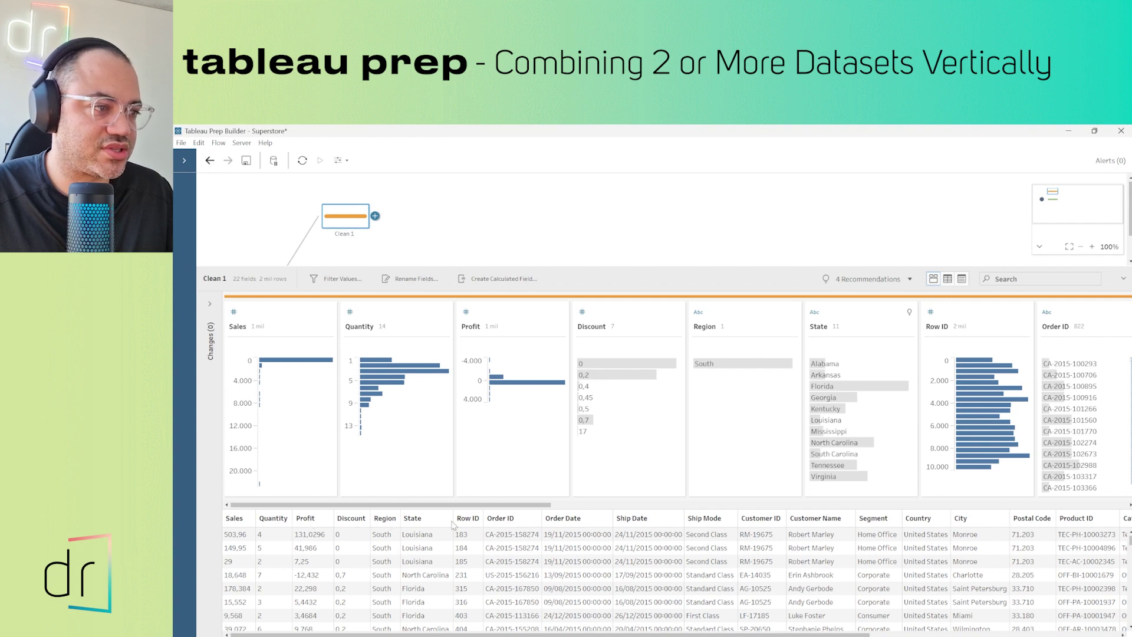
{"action": "mouse_move", "coordinate": [552, 635]}
{"action": "left_mouse_down"}
{"action": "mouse_move", "coordinate": [775, 634]}
{"action": "mouse_move", "coordinate": [551, 627]}
{"action": "left_mouse_up"}
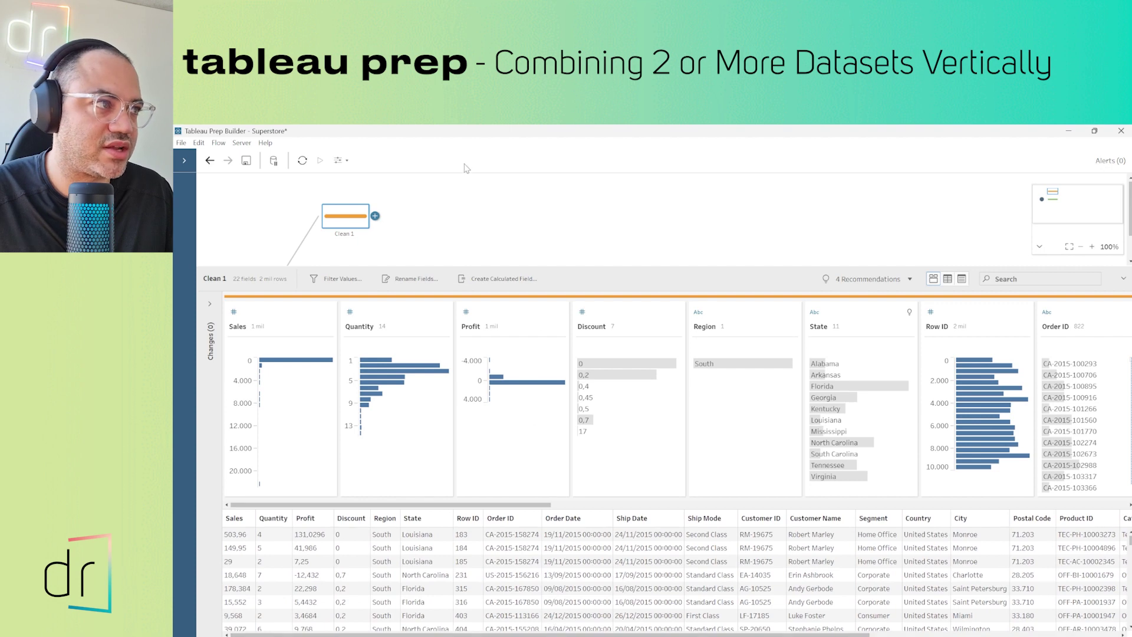
{"action": "scroll", "coordinate": [457, 197], "scroll_direction": "down", "scroll_amount": 1}
{"action": "left_click", "coordinate": [363, 250]}
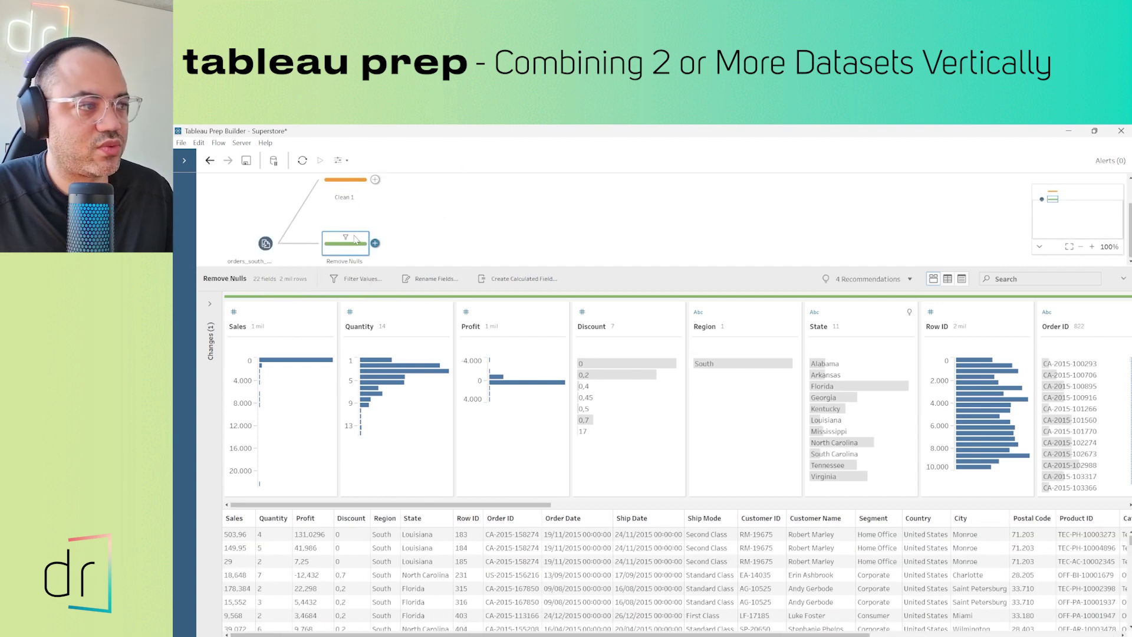
{"action": "mouse_move", "coordinate": [323, 635]}
{"action": "left_mouse_down"}
{"action": "mouse_move", "coordinate": [531, 635]}
{"action": "mouse_move", "coordinate": [313, 635]}
{"action": "left_mouse_up"}
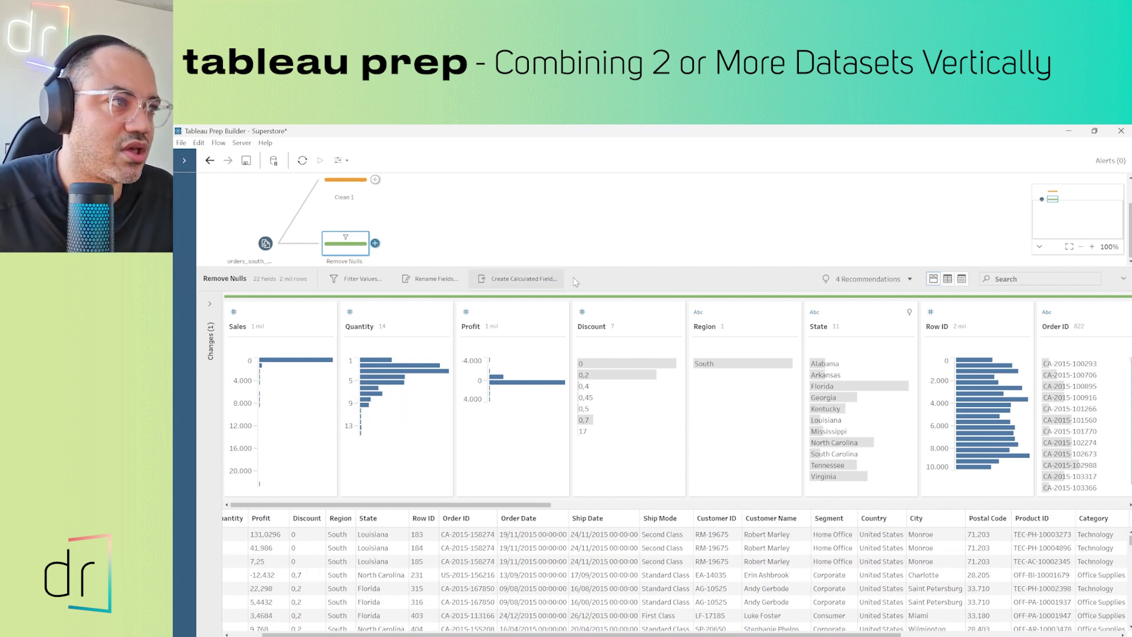
{"action": "left_click", "coordinate": [1123, 279]}
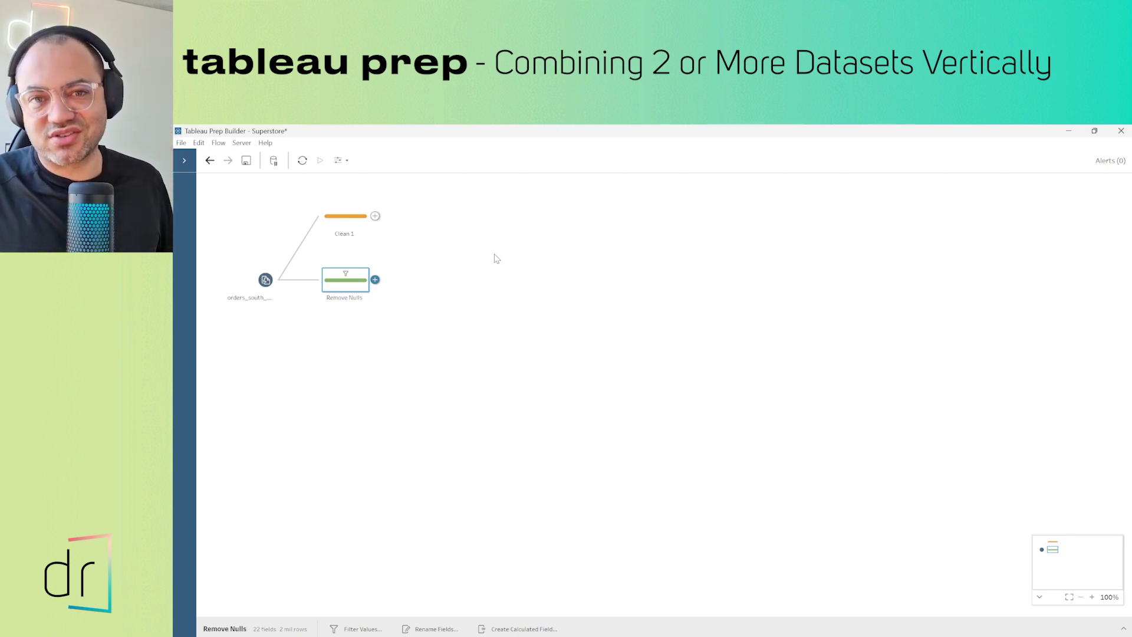
- Add a Union step after Clean 1, creating Union 1
{"action": "left_click", "coordinate": [355, 220]}
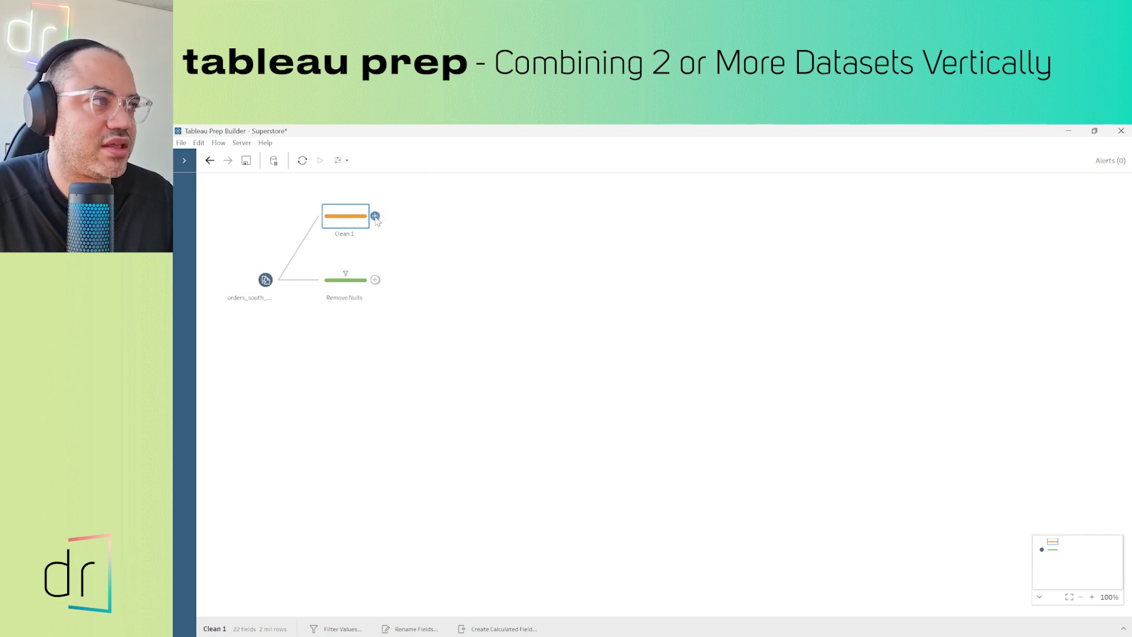
{"action": "left_click", "coordinate": [375, 217]}
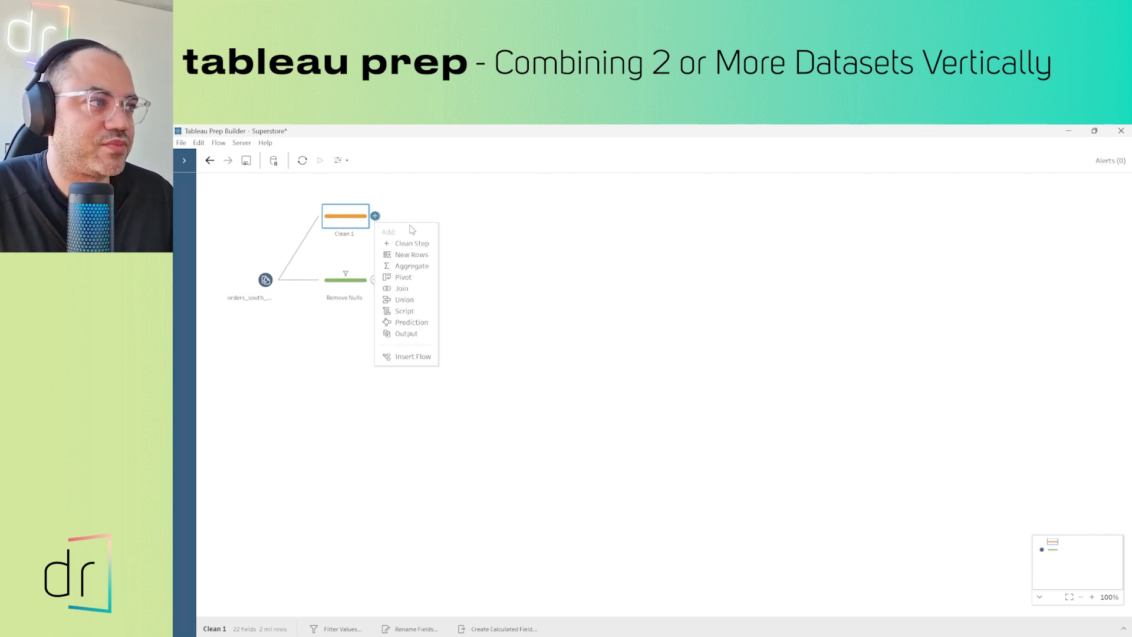
{"action": "left_click", "coordinate": [406, 302]}
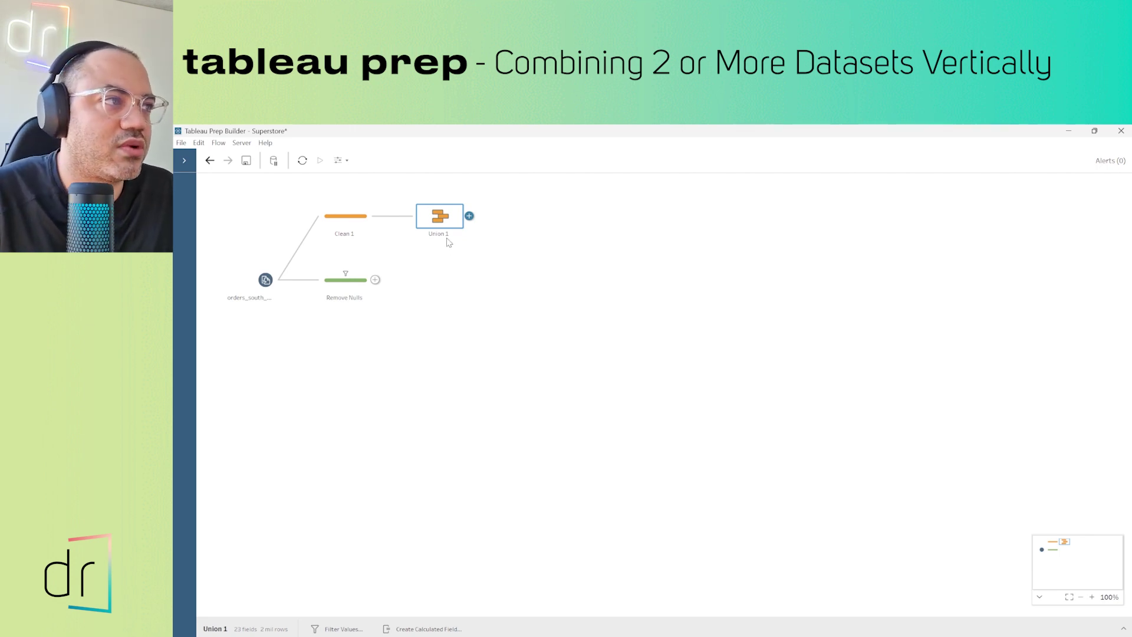
{"action": "left_click_drag", "start_coordinate": [455, 226], "coordinate": [474, 227]}
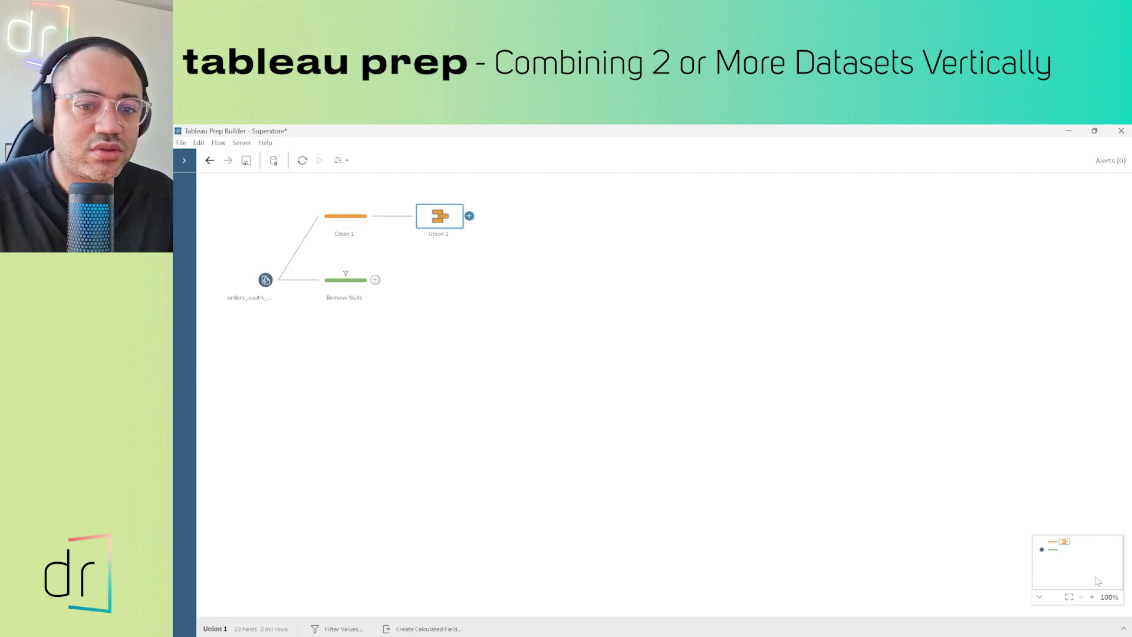
- Expand Union 1's results showing only orders_south_2015 rows, then drag Remove Nulls toward Union 1
{"action": "left_click", "coordinate": [1123, 629]}
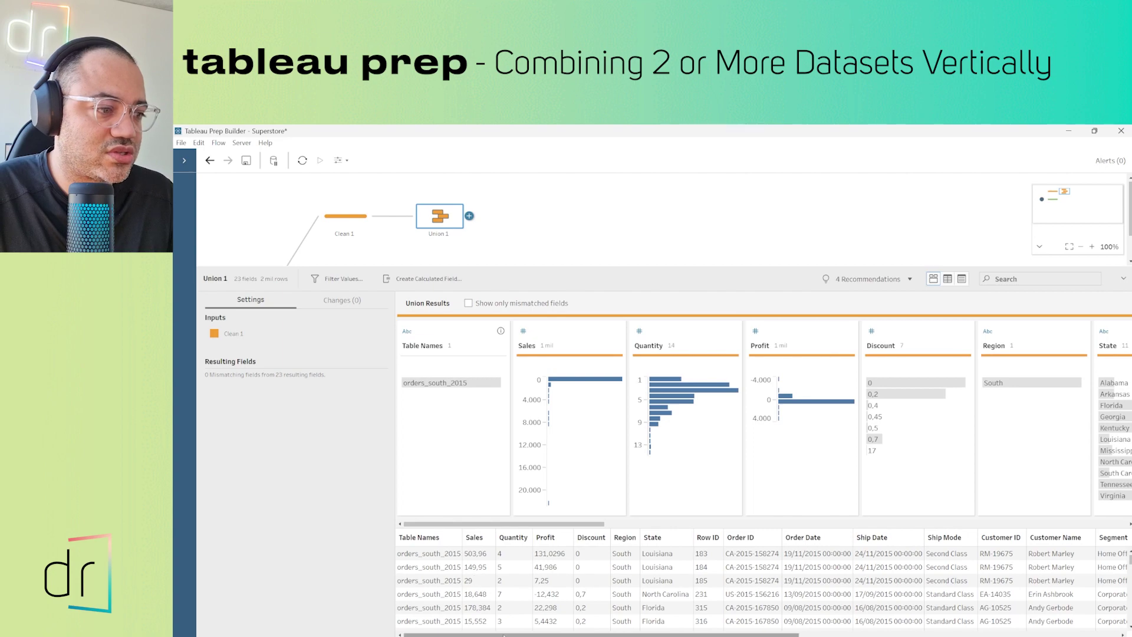
{"action": "left_click_drag", "start_coordinate": [498, 635], "coordinate": [524, 635]}
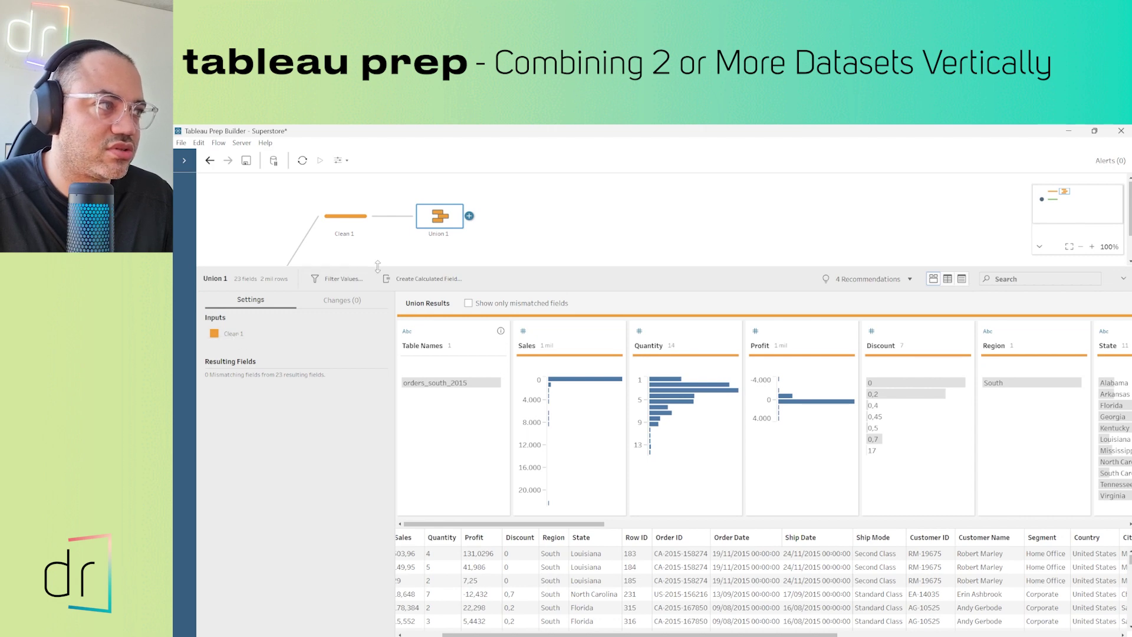
{"action": "left_click_drag", "start_coordinate": [348, 268], "coordinate": [348, 331]}
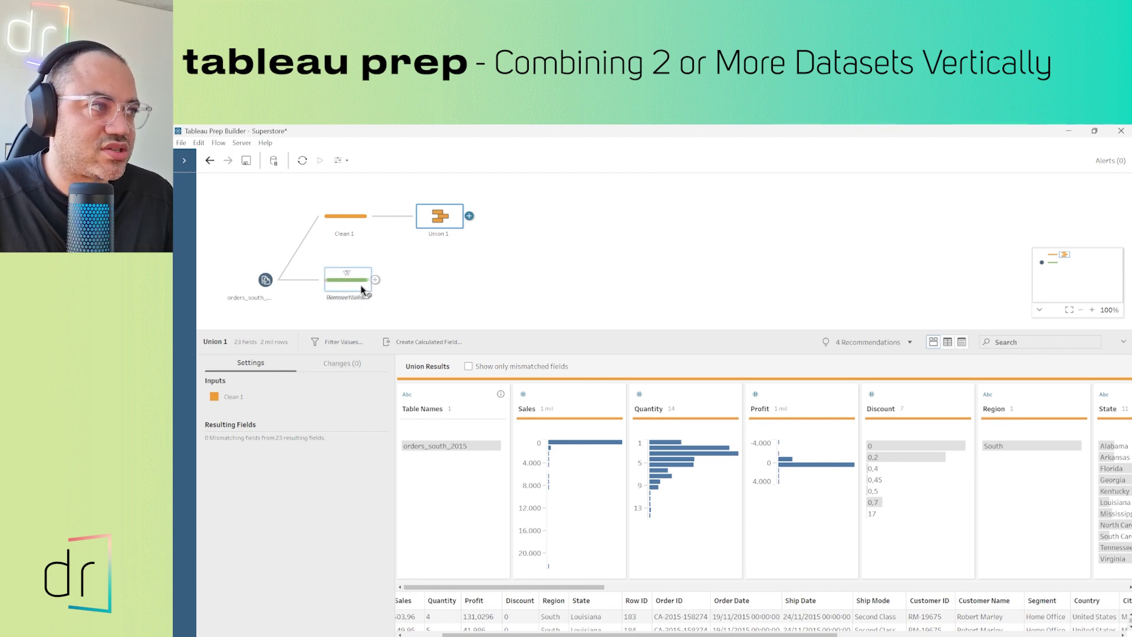
{"action": "left_click_drag", "start_coordinate": [370, 285], "coordinate": [424, 225]}
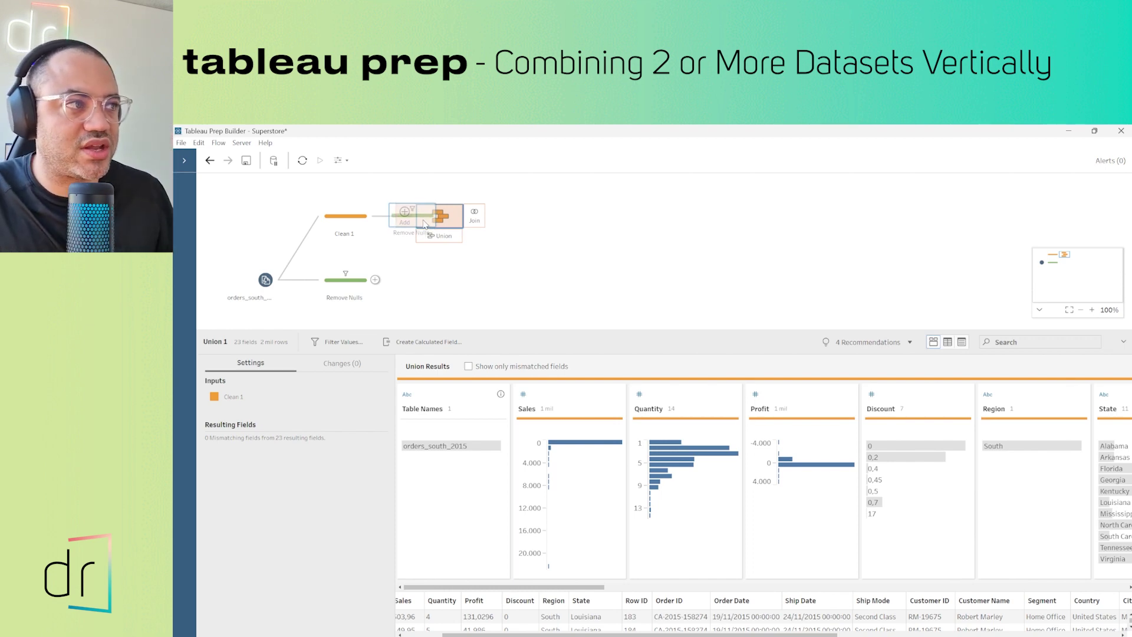
- Drop Remove Nulls on Union 1's Add target and view the combined orders_south_2015 and orders_south_2015-1 results
{"action": "mouse_move", "coordinate": [424, 224]}
{"action": "left_mouse_down"}
{"action": "mouse_move", "coordinate": [372, 260]}
{"action": "mouse_move", "coordinate": [432, 224]}
{"action": "left_mouse_up"}
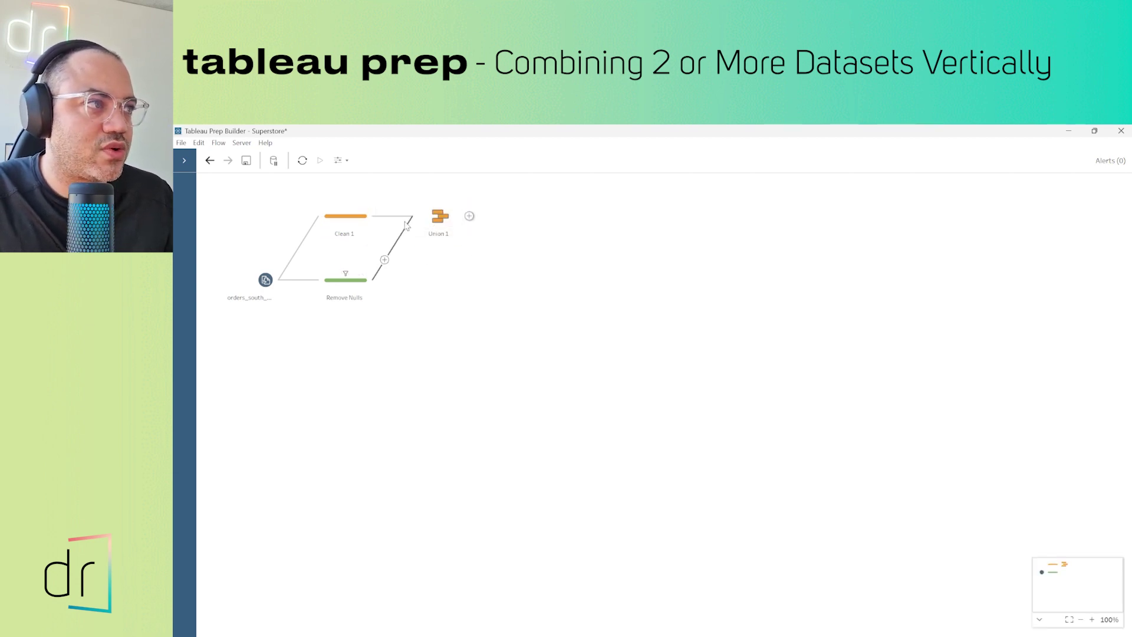
{"action": "left_click", "coordinate": [442, 217]}
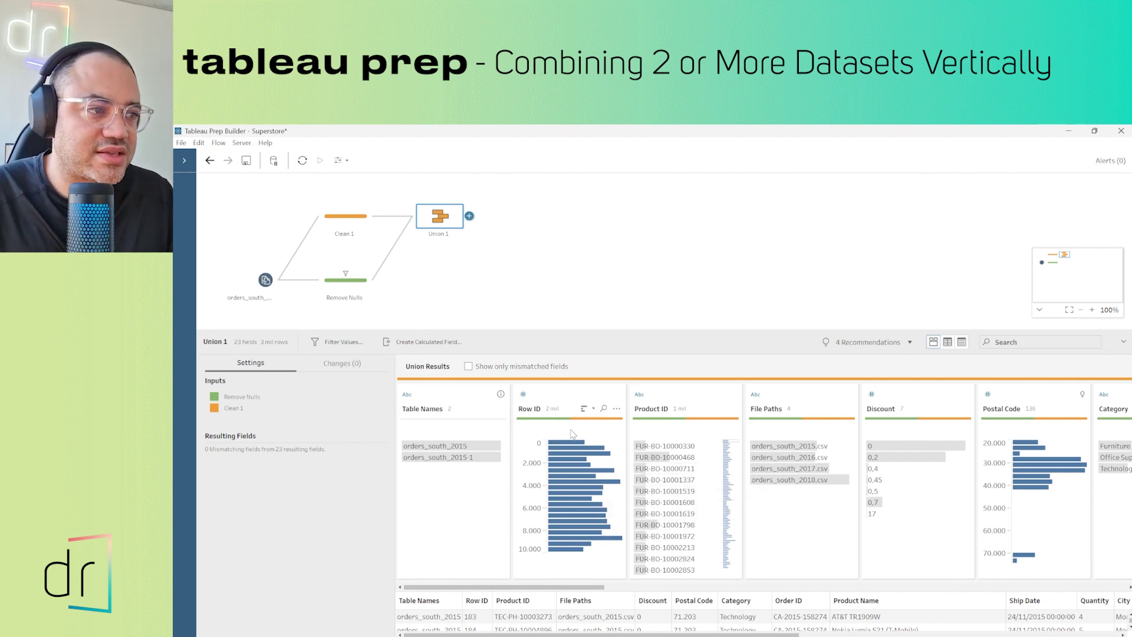
{"action": "left_click_drag", "start_coordinate": [673, 330], "coordinate": [672, 176]}
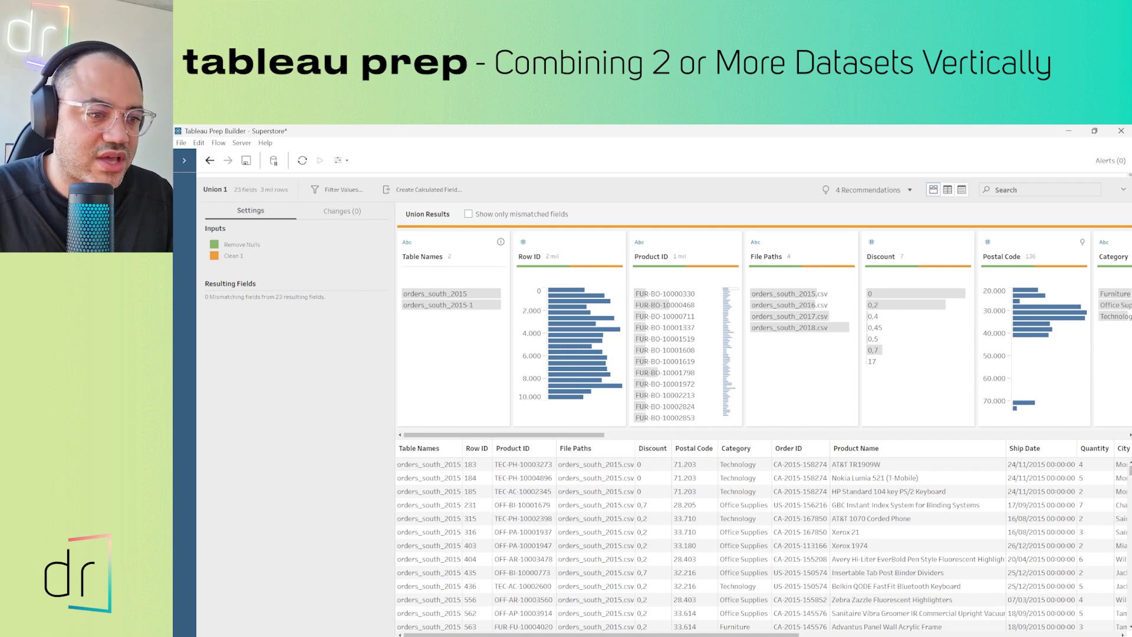
{"action": "scroll", "coordinate": [761, 542], "scroll_direction": "right", "scroll_amount": 6}
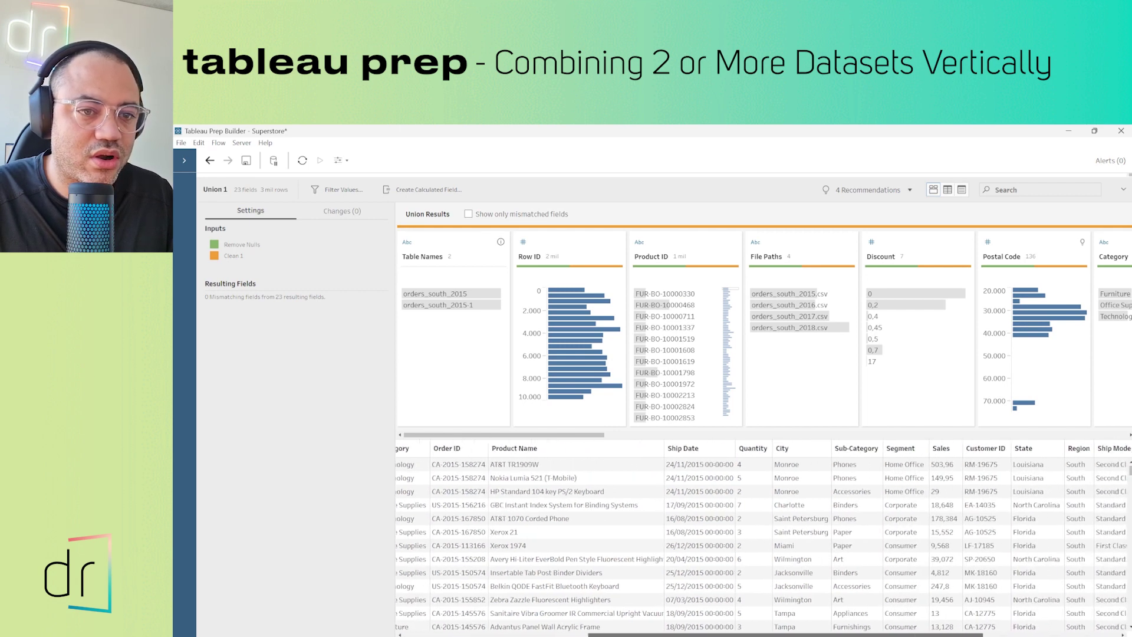
{"action": "scroll", "coordinate": [760, 542], "scroll_direction": "right", "scroll_amount": 4}
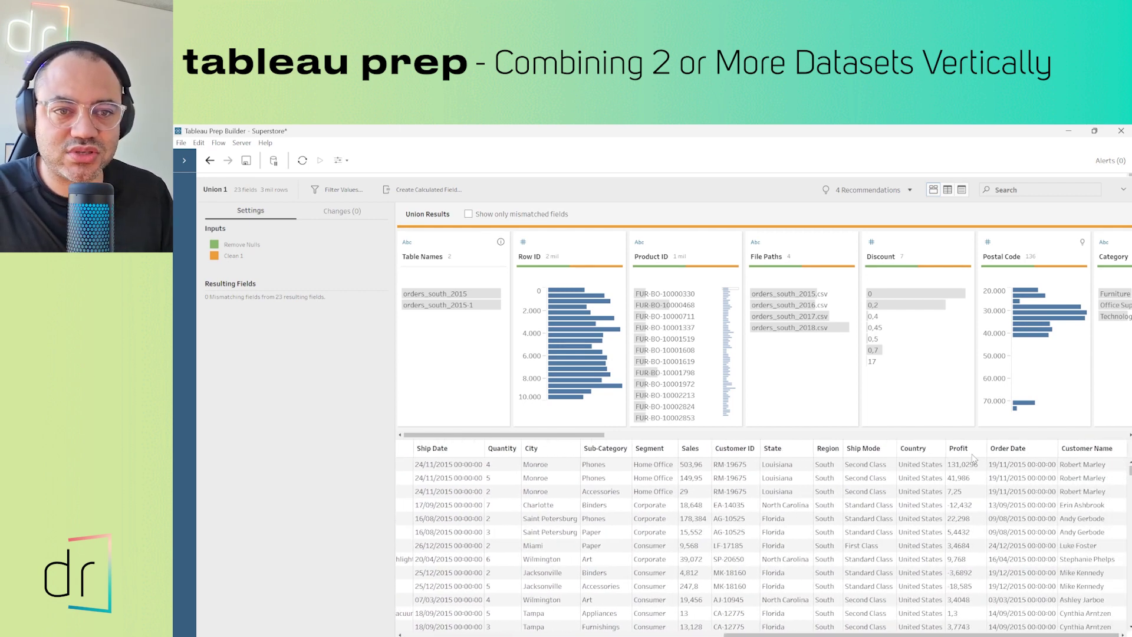
{"action": "left_click_drag", "start_coordinate": [920, 635], "coordinate": [600, 634]}
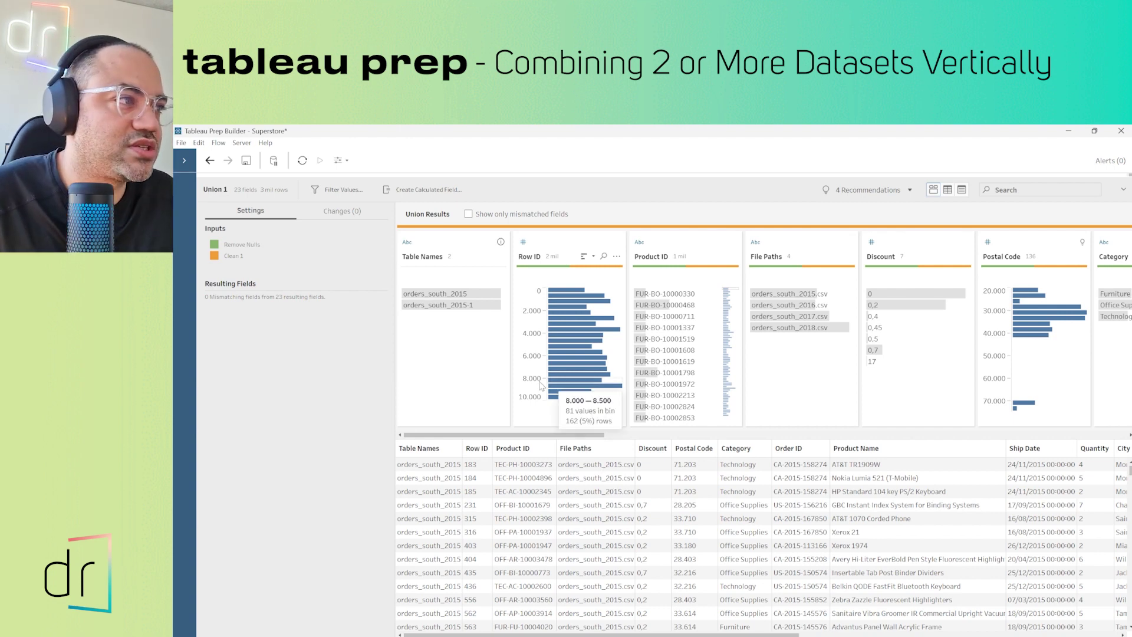
{"action": "mouse_move", "coordinate": [438, 296]}
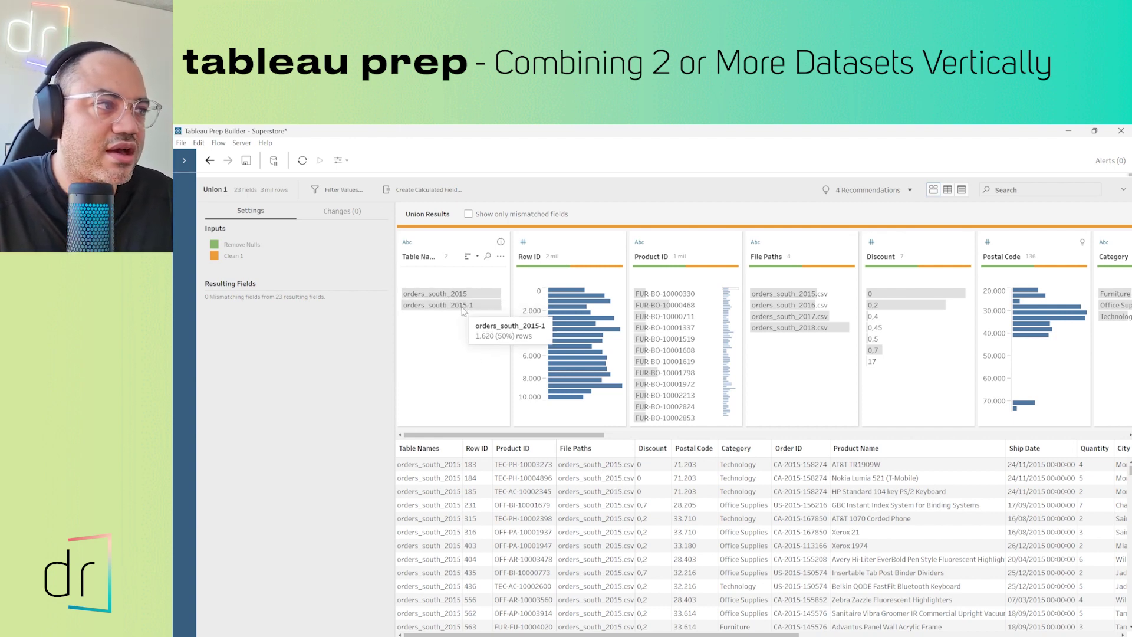
{"action": "left_click_drag", "start_coordinate": [504, 435], "coordinate": [429, 437]}
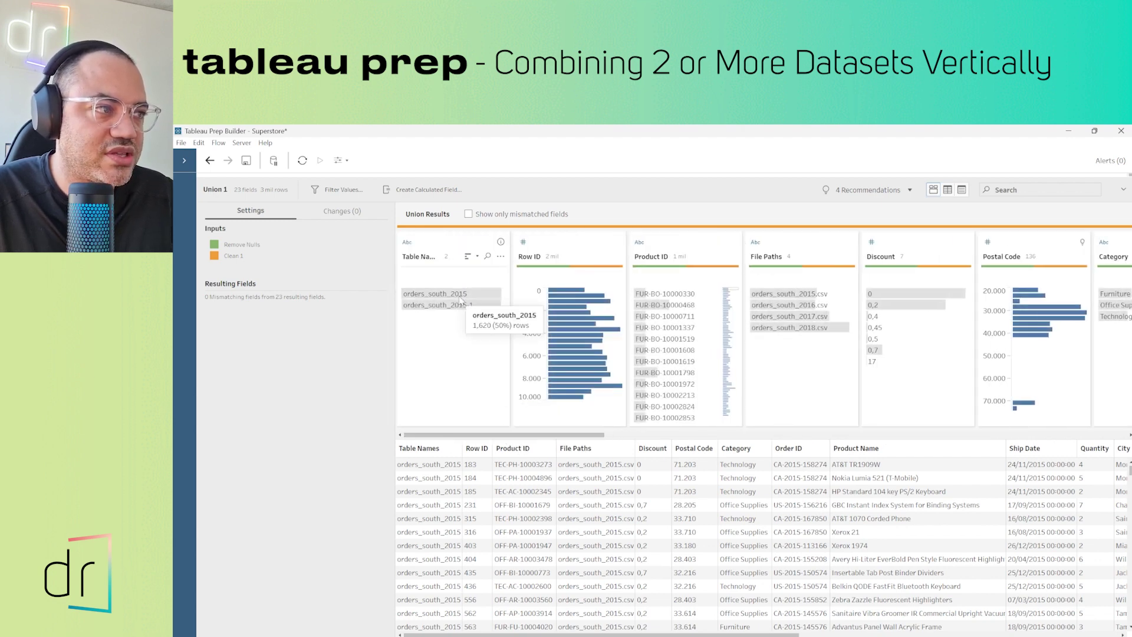
{"action": "scroll", "coordinate": [488, 465], "scroll_direction": "down", "scroll_amount": 10}
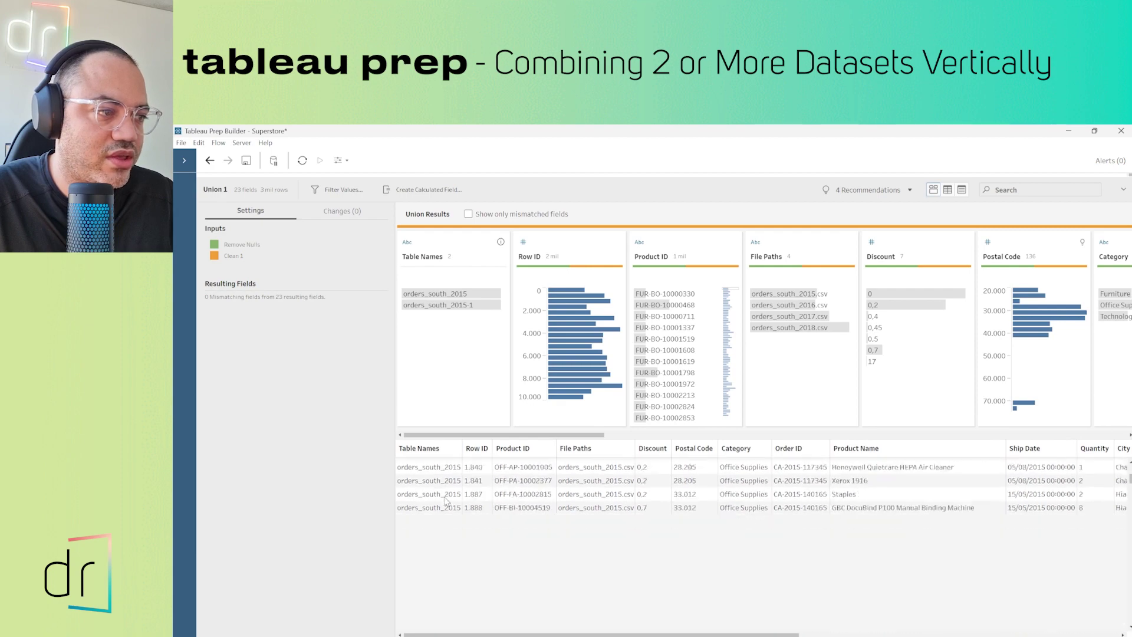
{"action": "scroll", "coordinate": [447, 500], "scroll_direction": "up", "scroll_amount": 10}
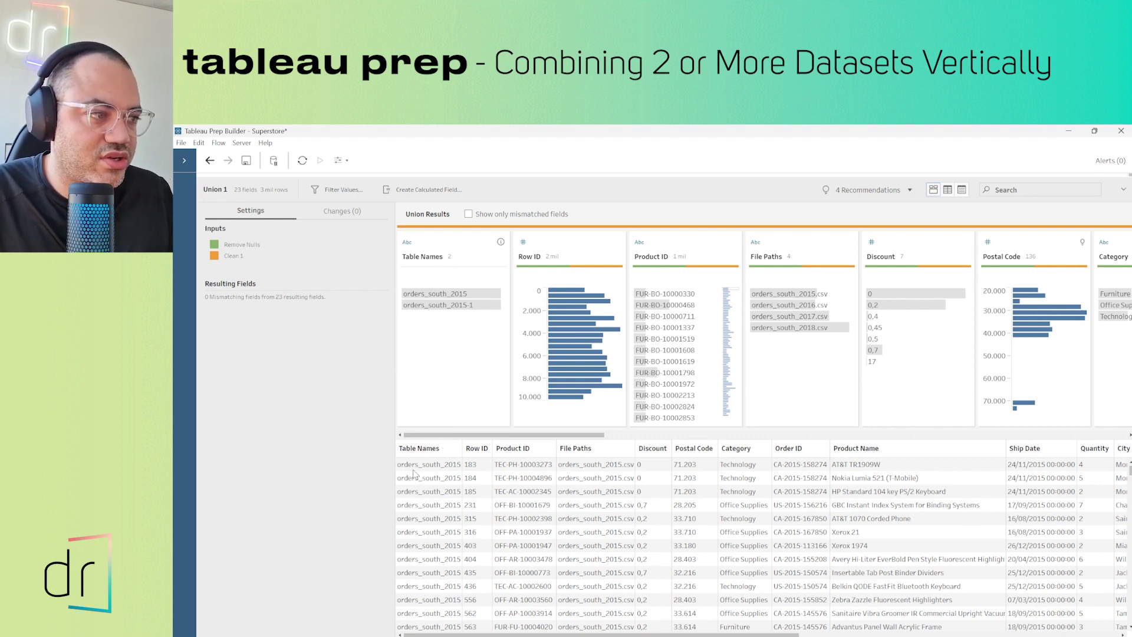
{"action": "scroll", "coordinate": [456, 470], "scroll_direction": "down", "scroll_amount": 20}
{"action": "scroll", "coordinate": [418, 489], "scroll_direction": "down", "scroll_amount": 15}
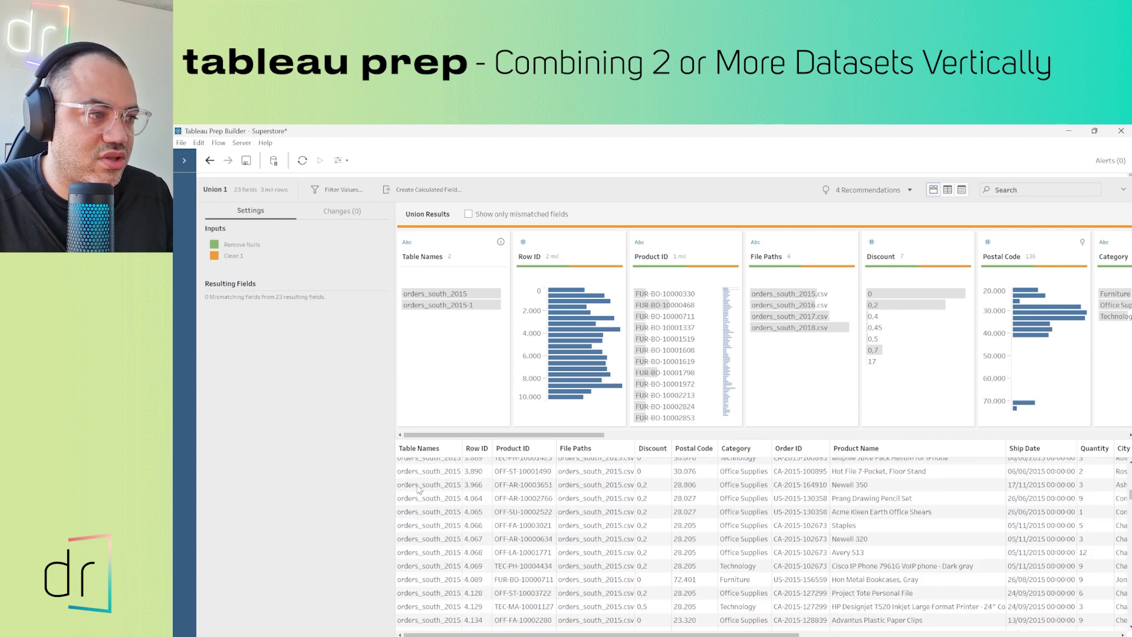
{"action": "scroll", "coordinate": [418, 488], "scroll_direction": "down", "scroll_amount": 15}
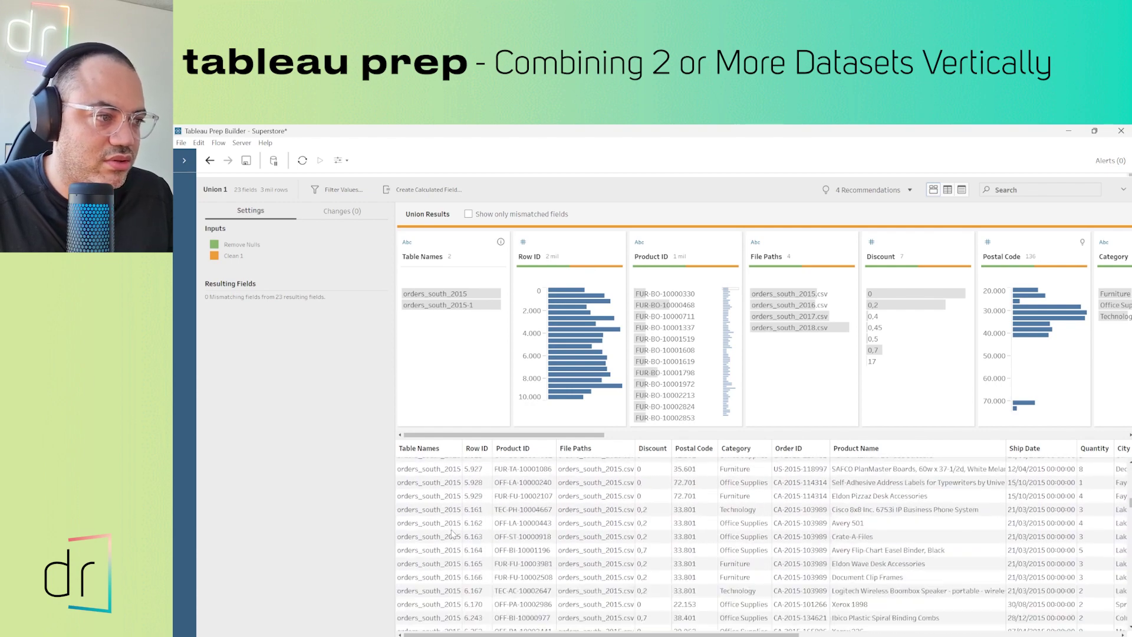
{"action": "scroll", "coordinate": [453, 534], "scroll_direction": "down", "scroll_amount": 15}
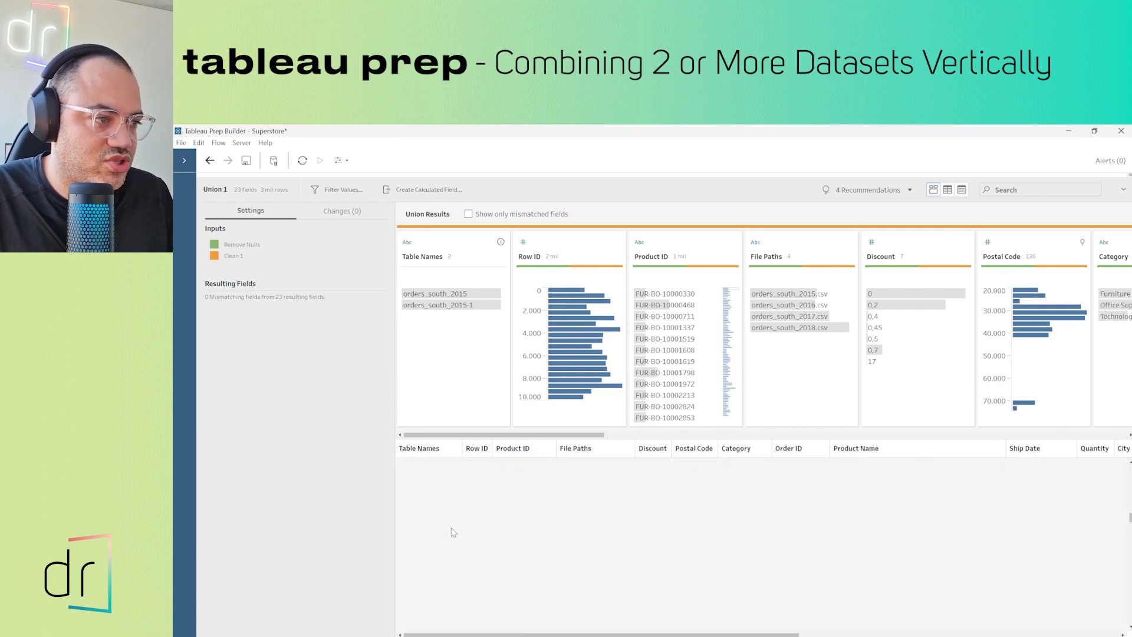
{"action": "scroll", "coordinate": [453, 531], "scroll_direction": "up", "scroll_amount": 20}
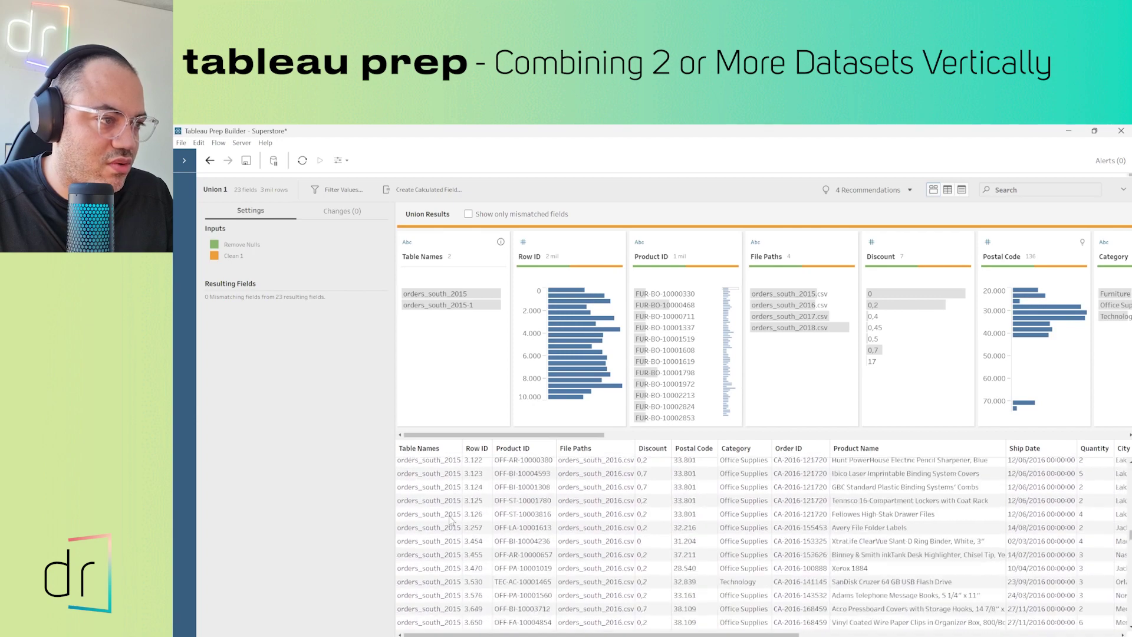
{"action": "scroll", "coordinate": [451, 518], "scroll_direction": "down", "scroll_amount": 10}
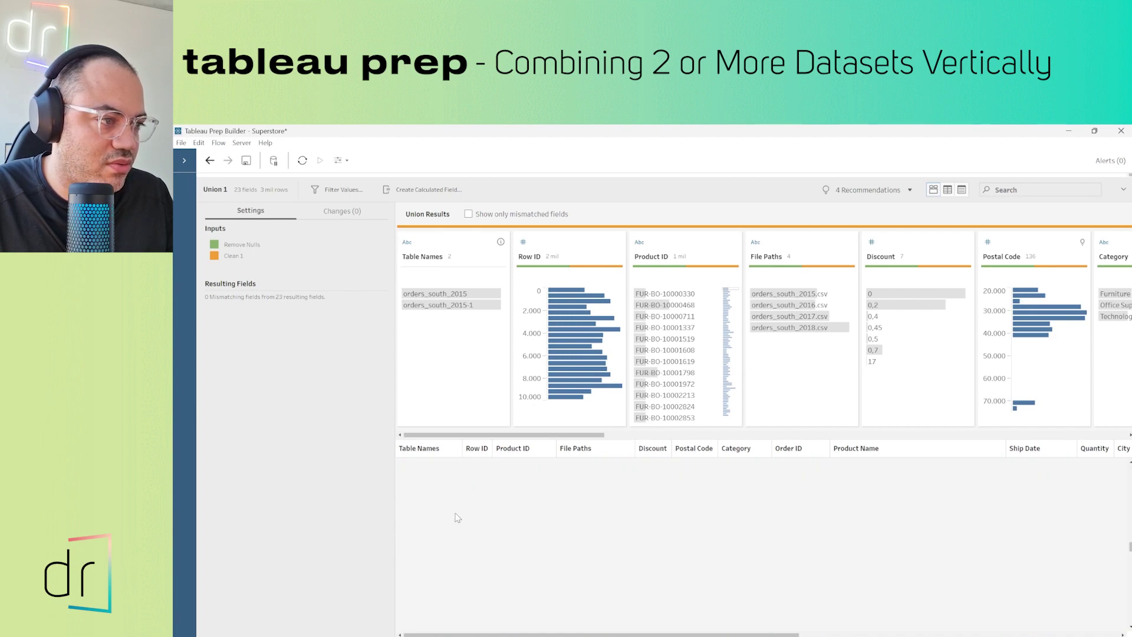
{"action": "scroll", "coordinate": [459, 518], "scroll_direction": "down", "scroll_amount": 5}
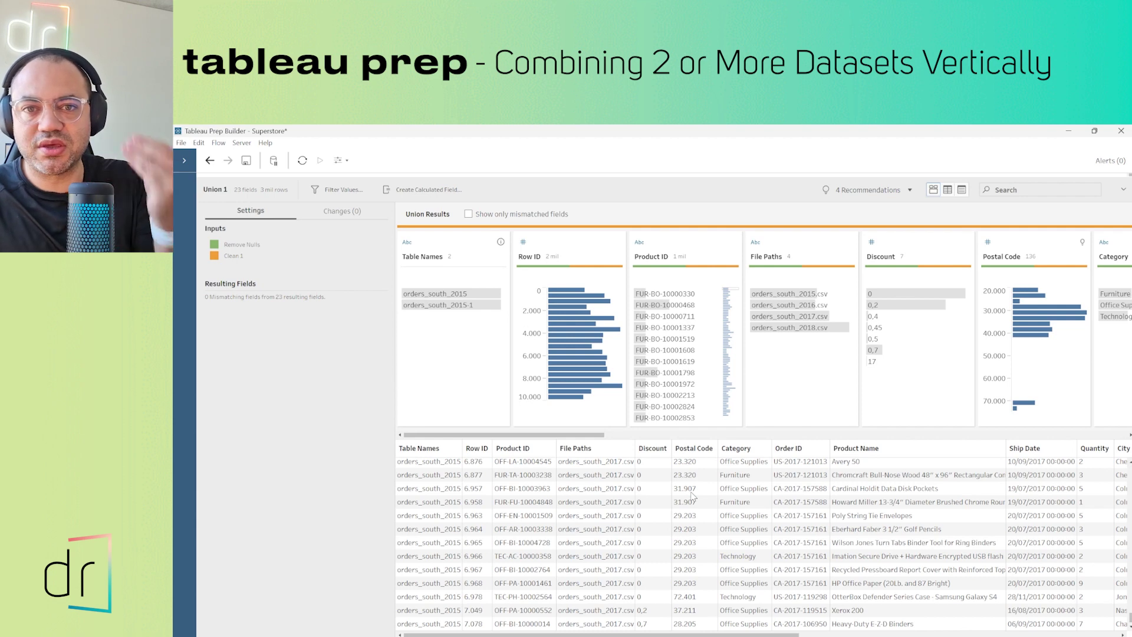
{"action": "scroll", "coordinate": [674, 546], "scroll_direction": "up", "scroll_amount": 5}
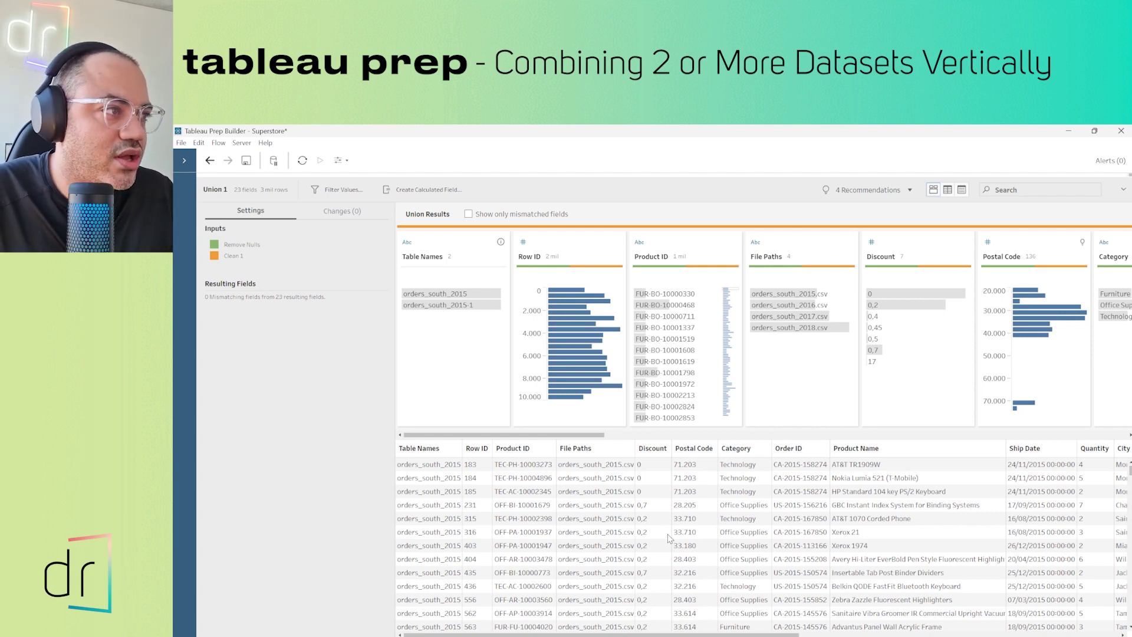
- Highlight the orders_south_2015-1 and orders_south_2015 rows, widen Table Names, then collapse the results pane
{"action": "left_click", "coordinate": [443, 307]}
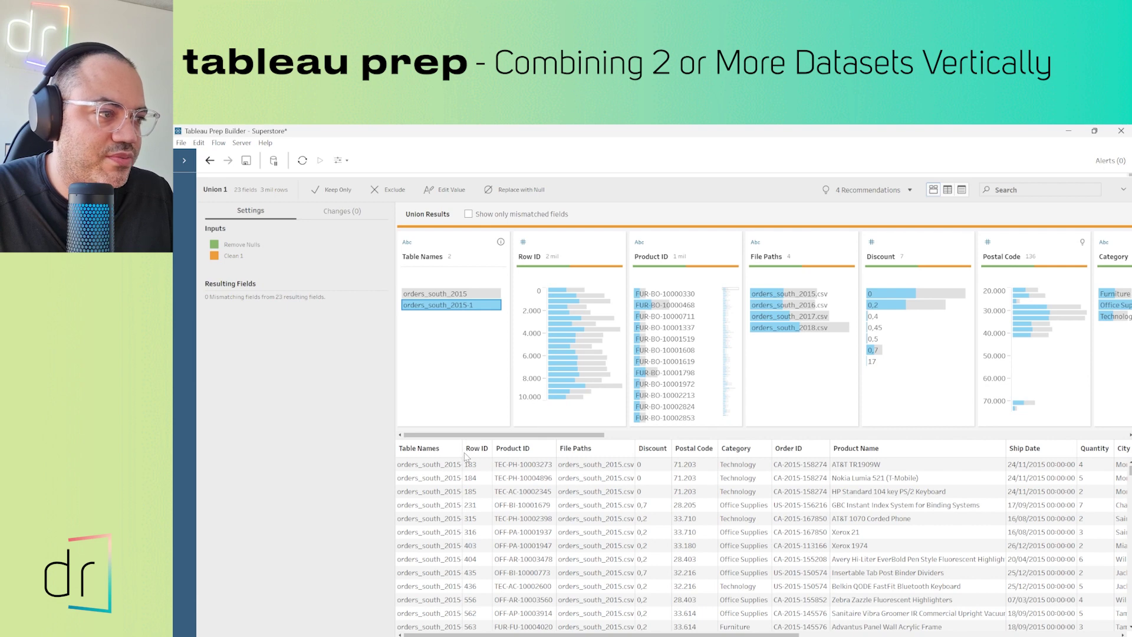
{"action": "left_click_drag", "start_coordinate": [461, 451], "coordinate": [535, 463]}
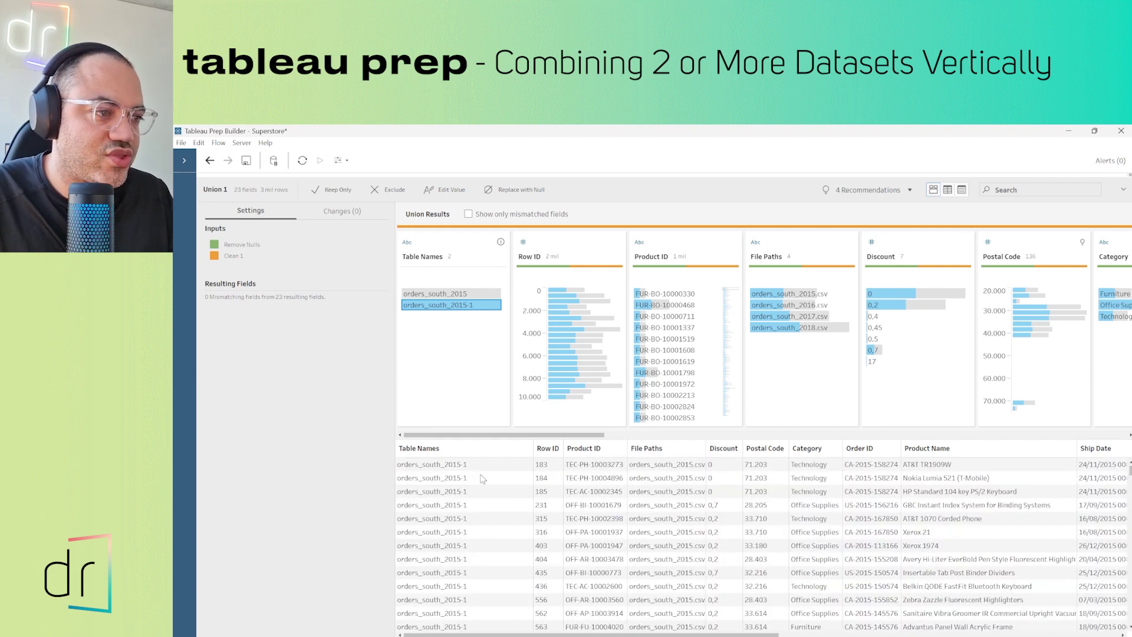
{"action": "scroll", "coordinate": [478, 503], "scroll_direction": "down", "scroll_amount": 4}
{"action": "mouse_move", "coordinate": [457, 315]}
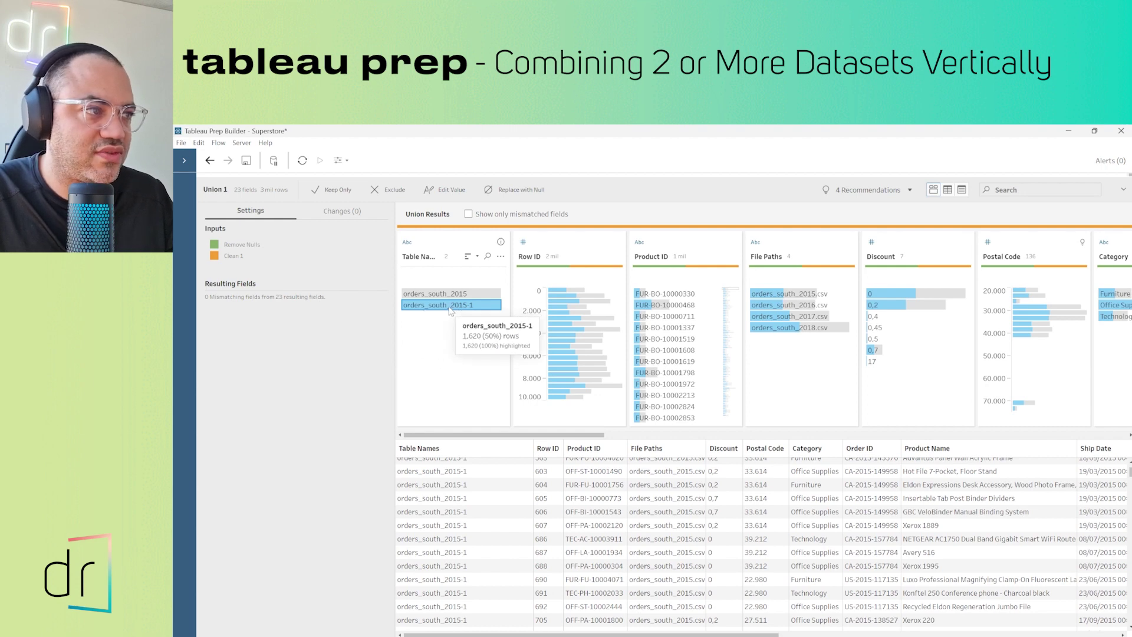
{"action": "left_click", "coordinate": [454, 296]}
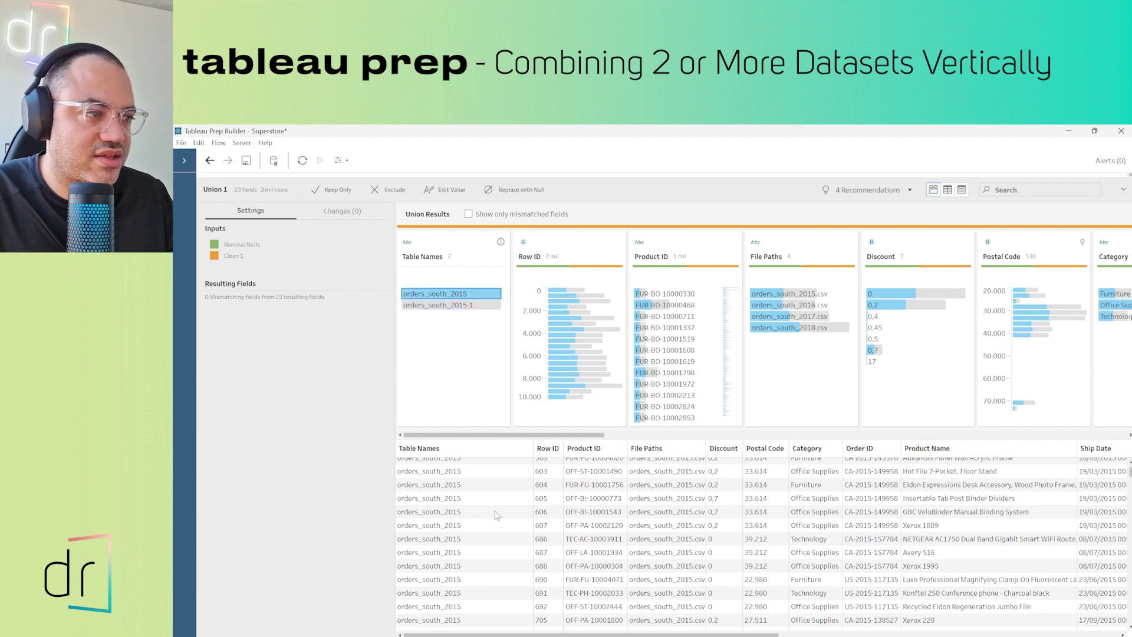
{"action": "scroll", "coordinate": [494, 513], "scroll_direction": "up", "scroll_amount": 4}
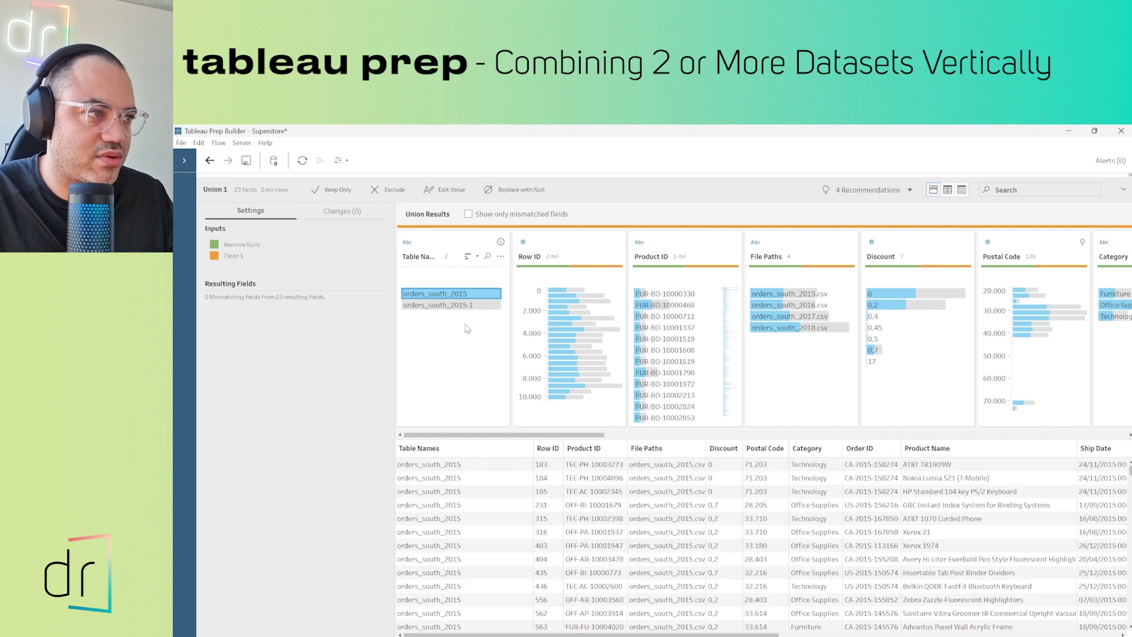
{"action": "left_click", "coordinate": [460, 294]}
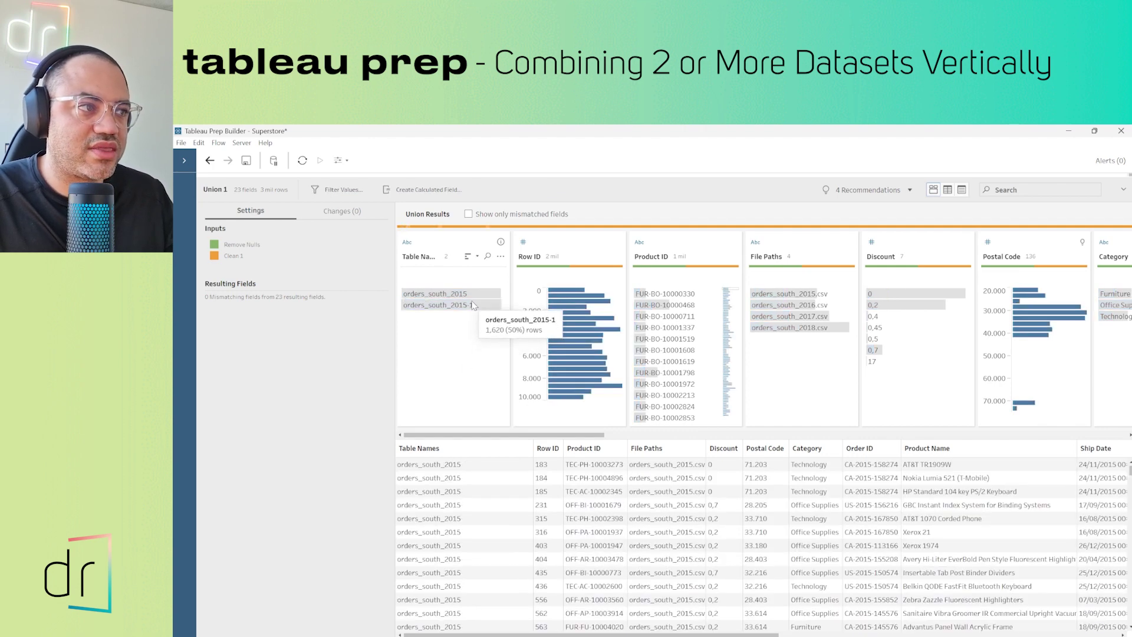
{"action": "scroll", "coordinate": [476, 514], "scroll_direction": "down", "scroll_amount": 10}
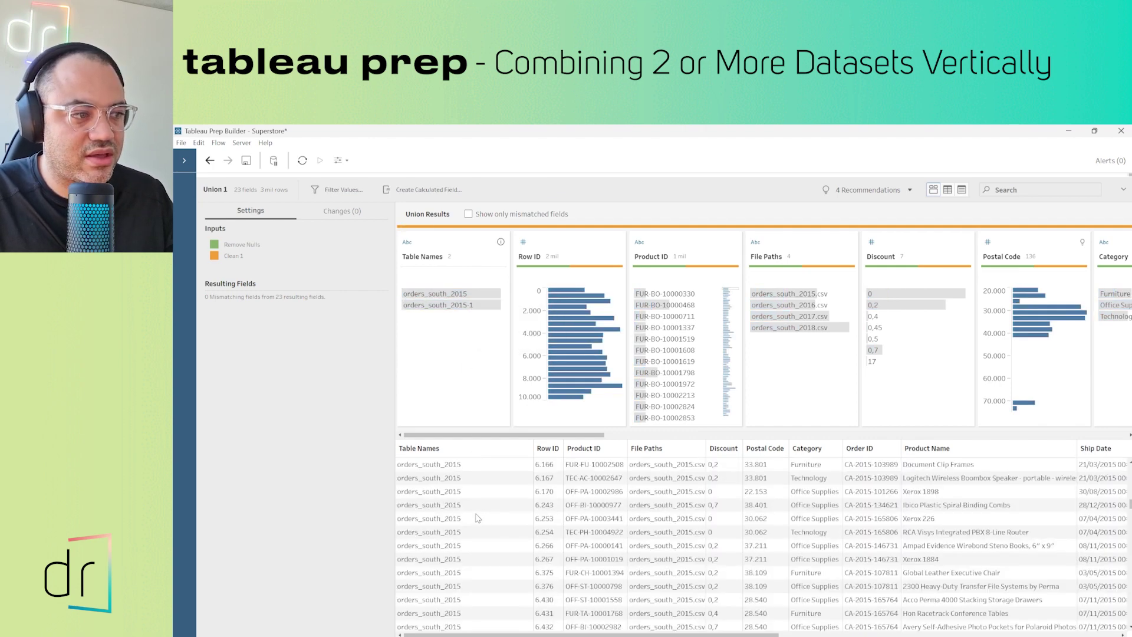
{"action": "left_click", "coordinate": [1124, 190]}
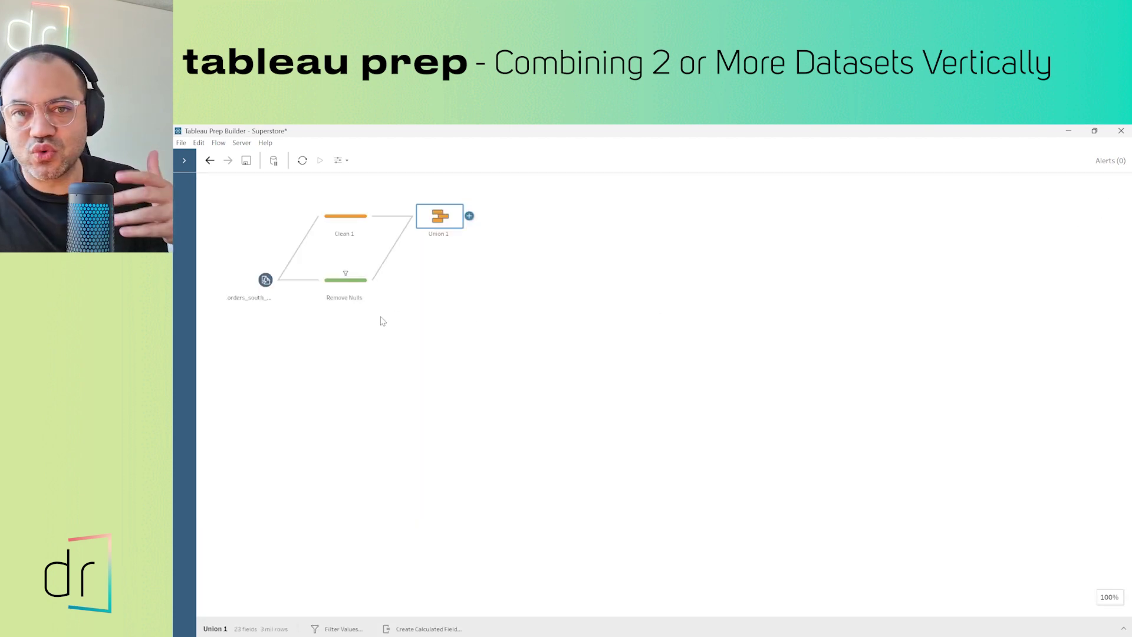
- Add a new Clean 2 step branching off the orders_south input
{"action": "left_click", "coordinate": [265, 280]}
{"action": "left_click", "coordinate": [281, 279]}
{"action": "left_click", "coordinate": [317, 306]}
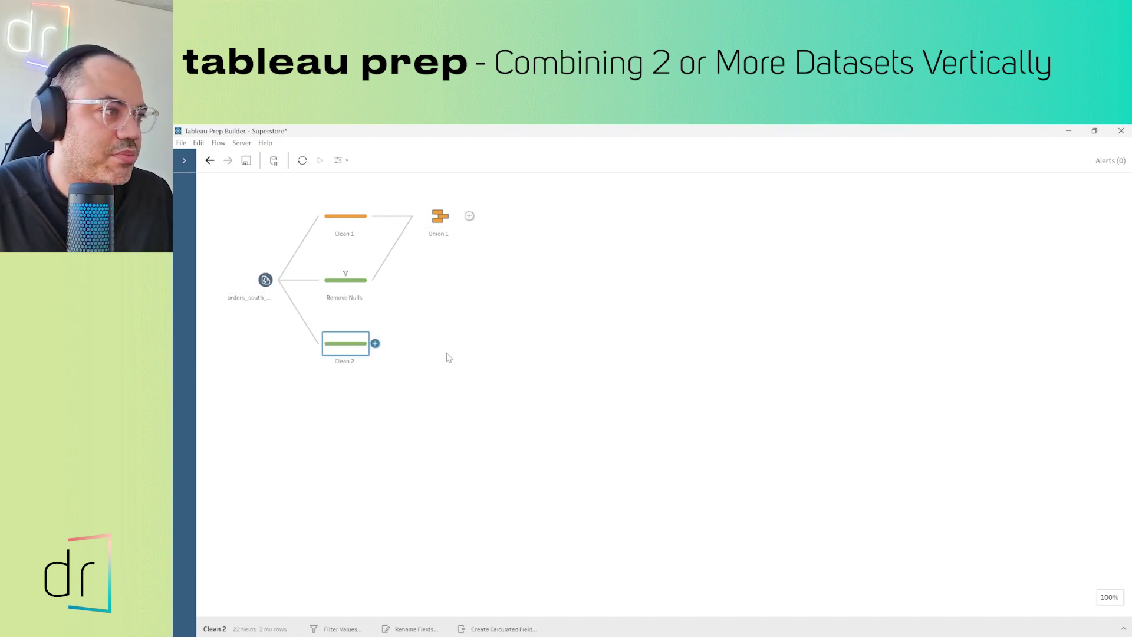
- Rename the Clean 2 step to 'Data Set 3'
{"action": "right_click", "coordinate": [346, 356]}
{"action": "left_click", "coordinate": [354, 366]}
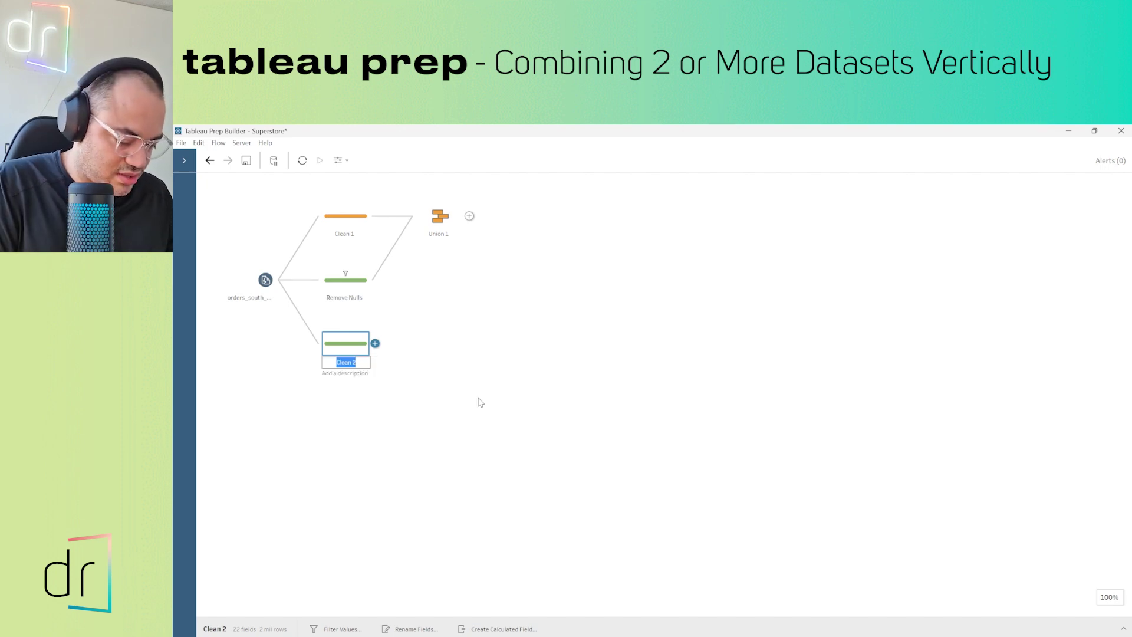
{"action": "type", "text": "Data Set 3"}
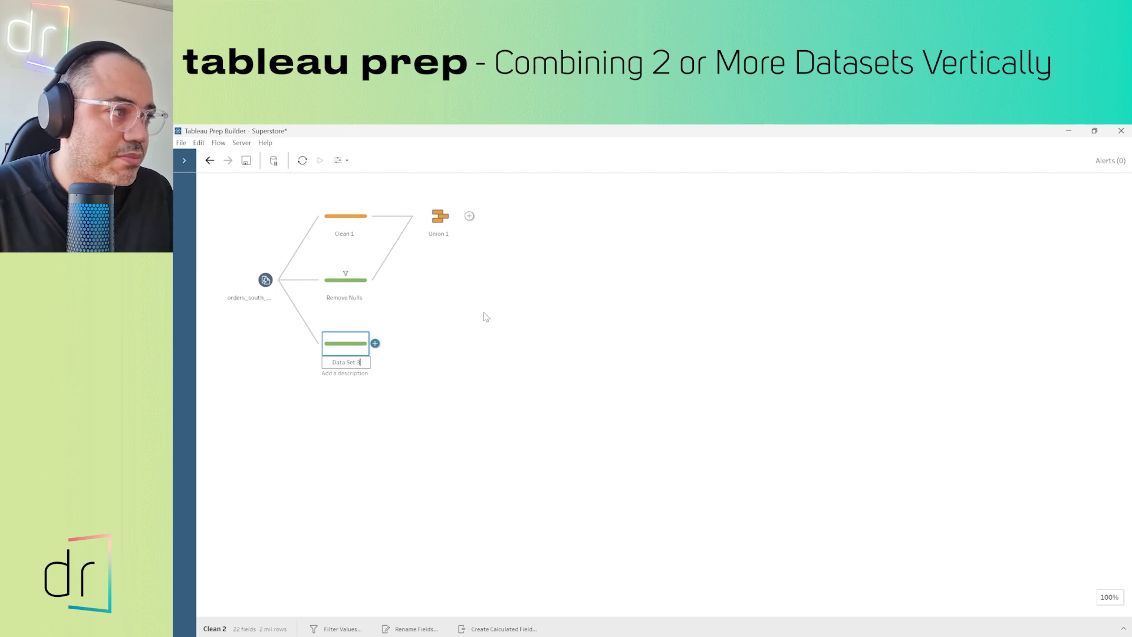
{"action": "left_click", "coordinate": [457, 381]}
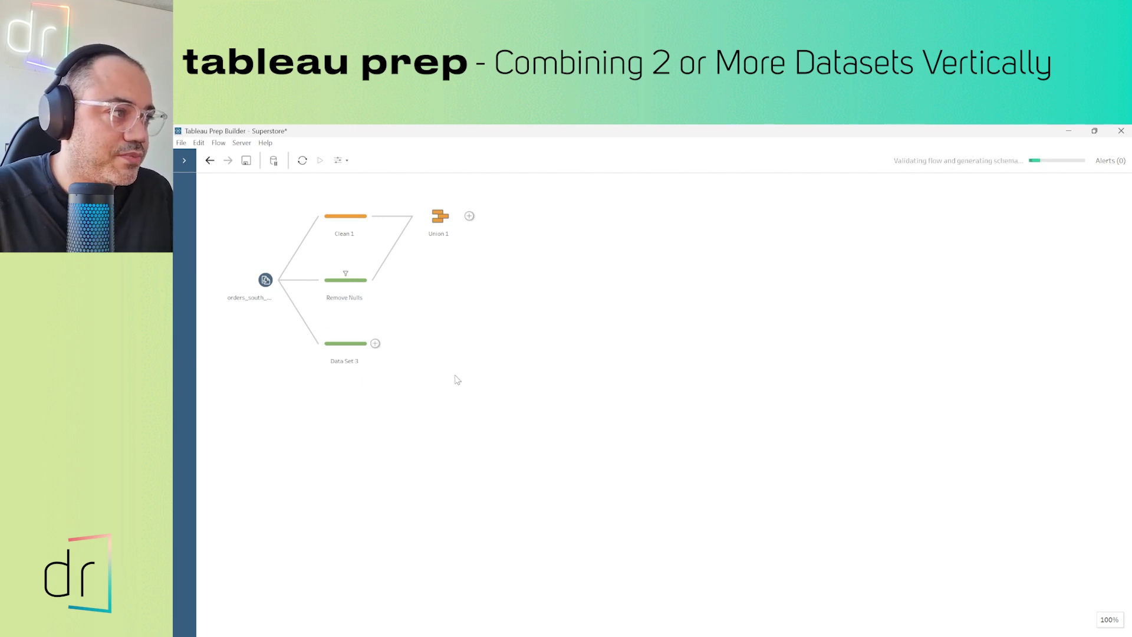
- Color the Data Set 3 step pink
{"action": "right_click", "coordinate": [345, 349]}
{"action": "mouse_move", "coordinate": [363, 393]}
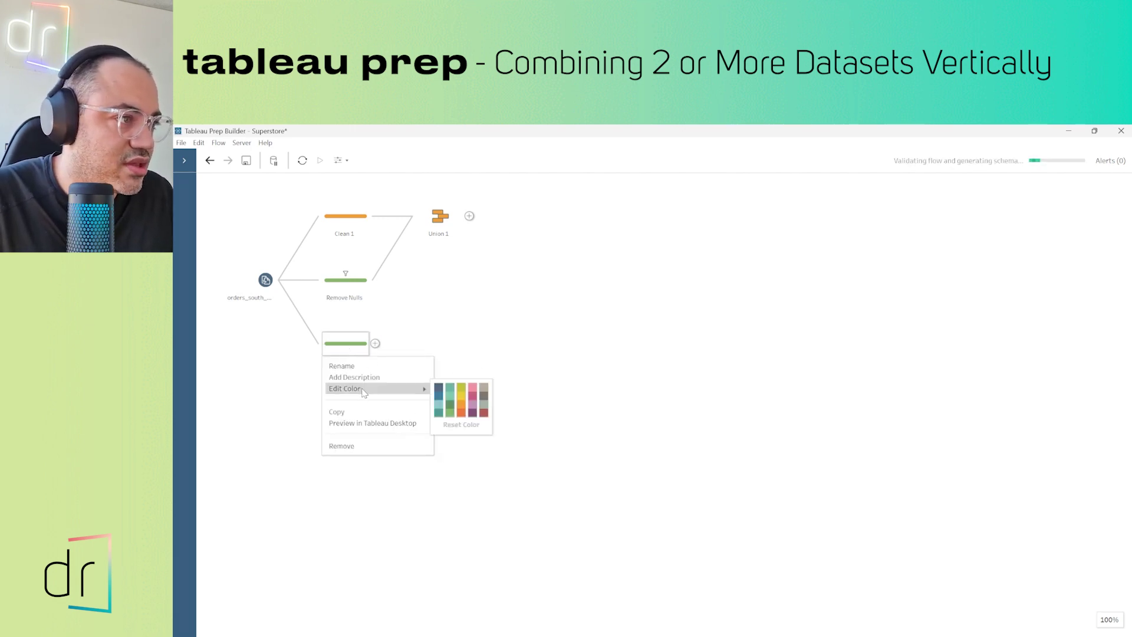
{"action": "left_click", "coordinate": [472, 391]}
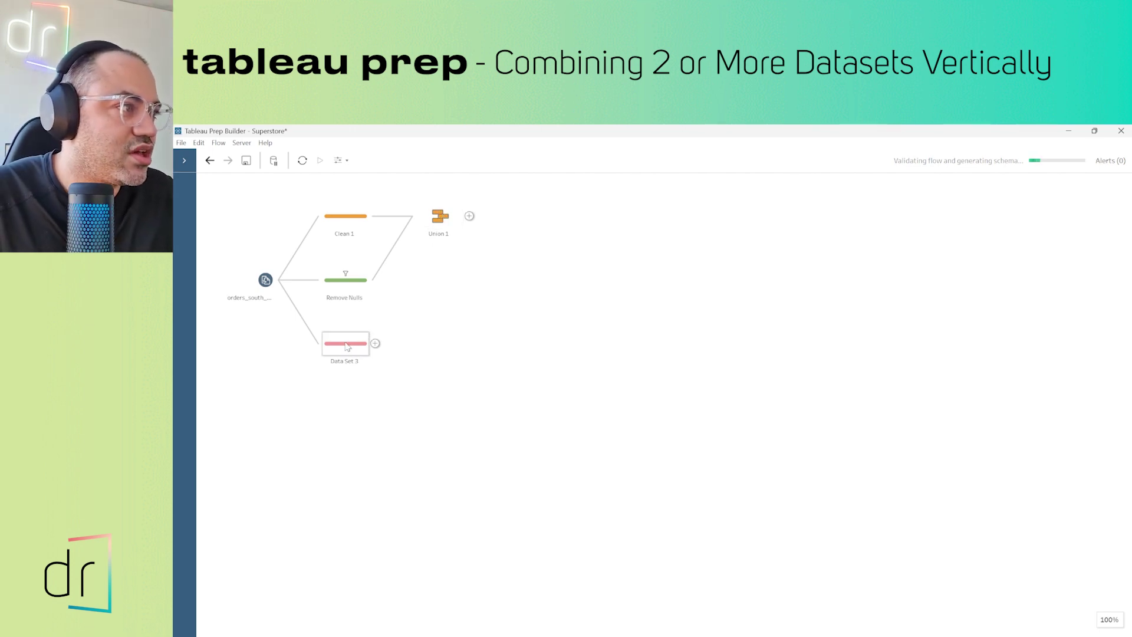
- Drop Data Set 3 on Union 1's Add target and select Union 1
{"action": "left_click_drag", "start_coordinate": [352, 347], "coordinate": [439, 223]}
{"action": "left_click", "coordinate": [440, 223]}
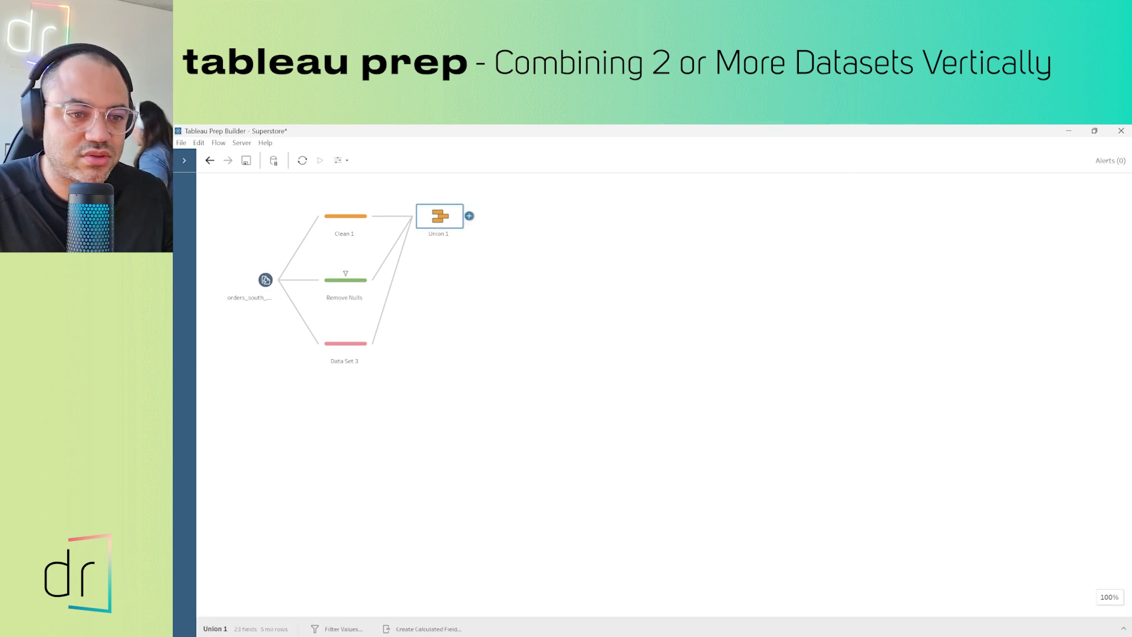
- In Union 1's profile, check orders_south_2015, -1 and -2 at 1,620 rows each, widening Table Names
{"action": "left_click", "coordinate": [1118, 628]}
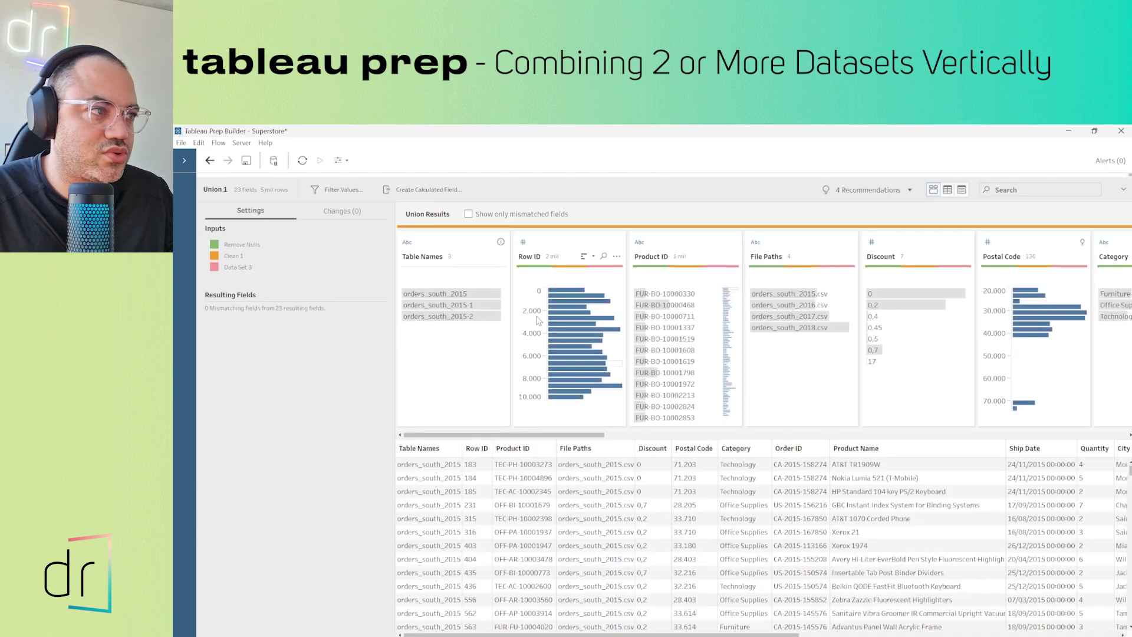
{"action": "left_click", "coordinate": [440, 317]}
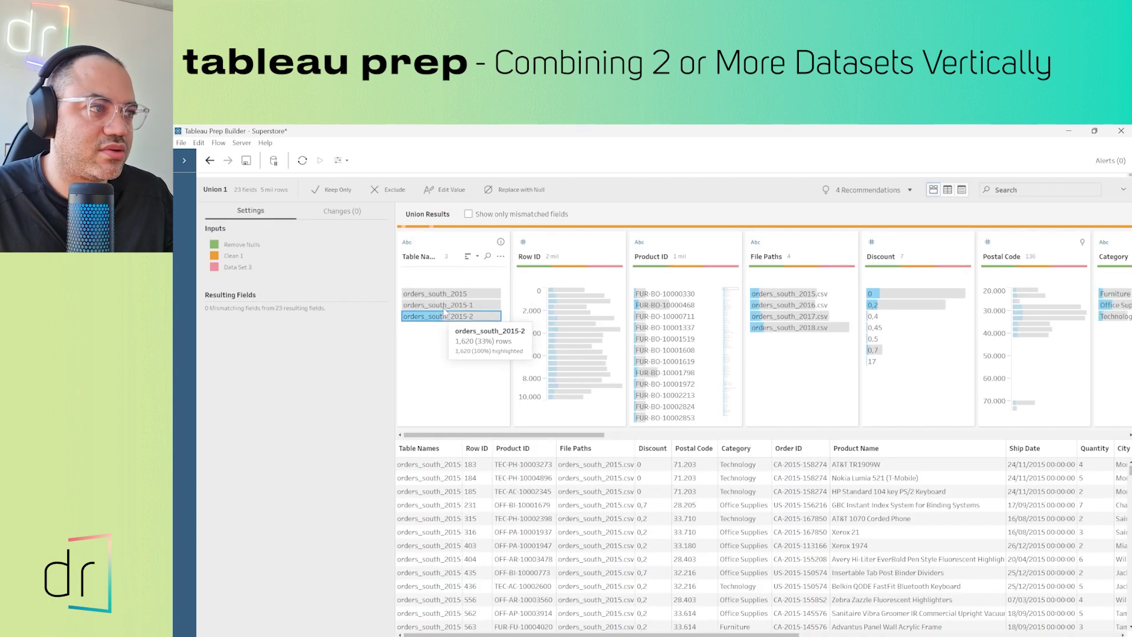
{"action": "left_click", "coordinate": [447, 292]}
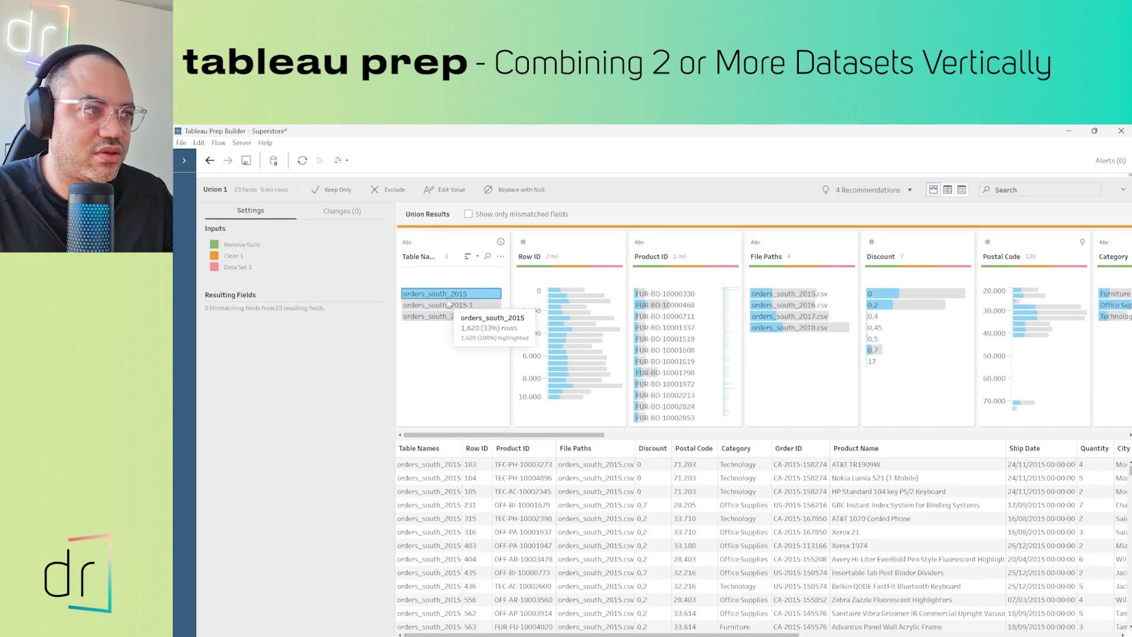
{"action": "left_click", "coordinate": [448, 306]}
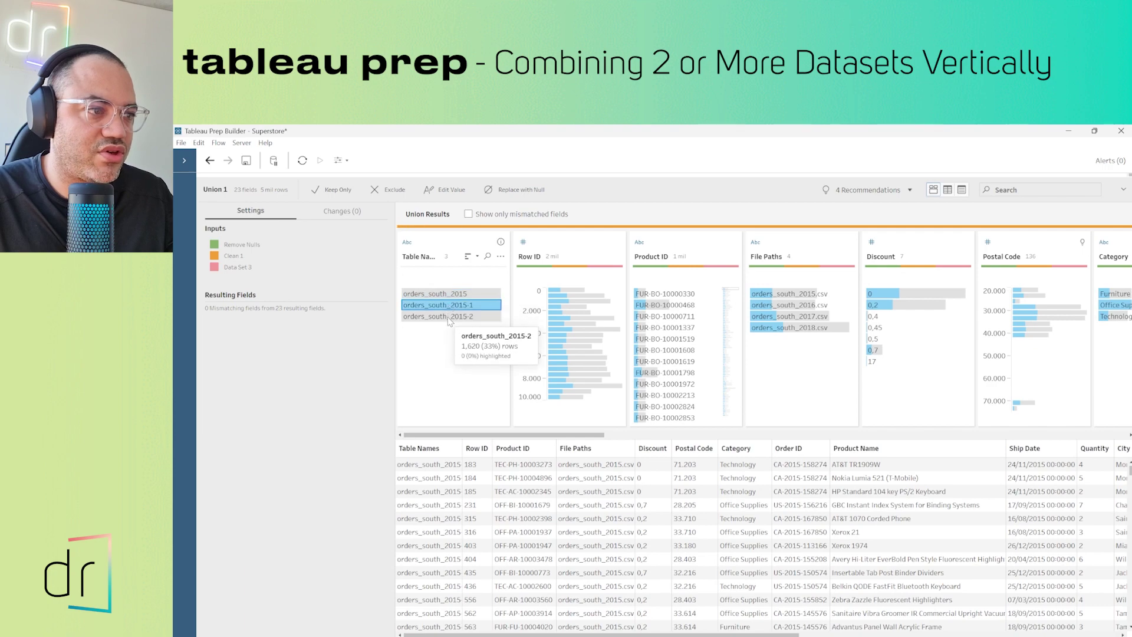
{"action": "left_click", "coordinate": [449, 316]}
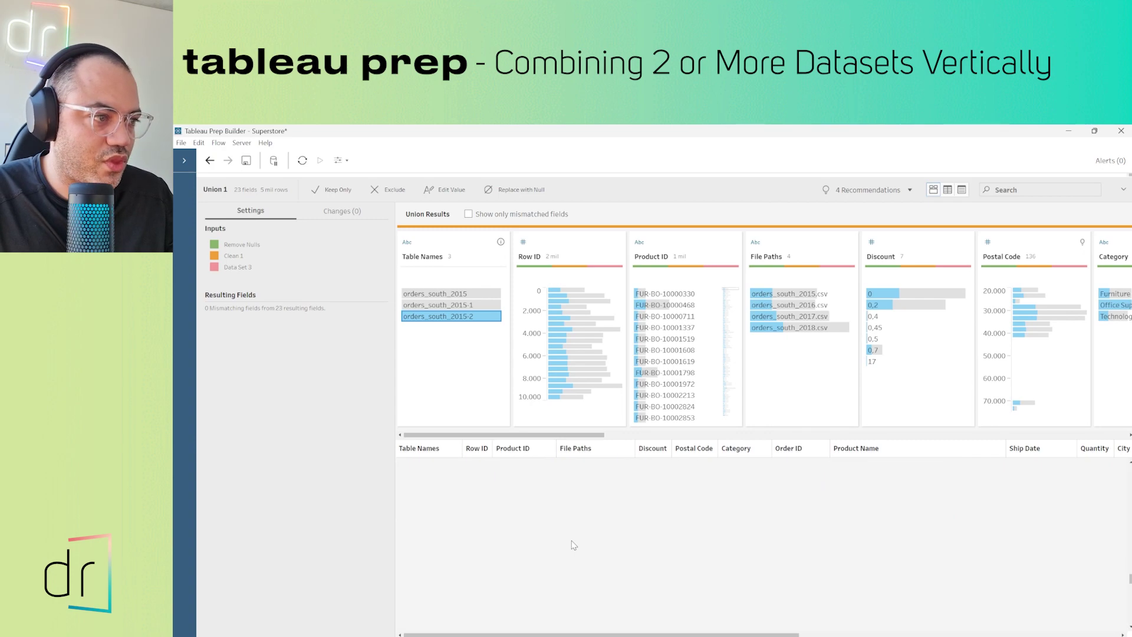
{"action": "scroll", "coordinate": [518, 511], "scroll_direction": "down", "scroll_amount": 5}
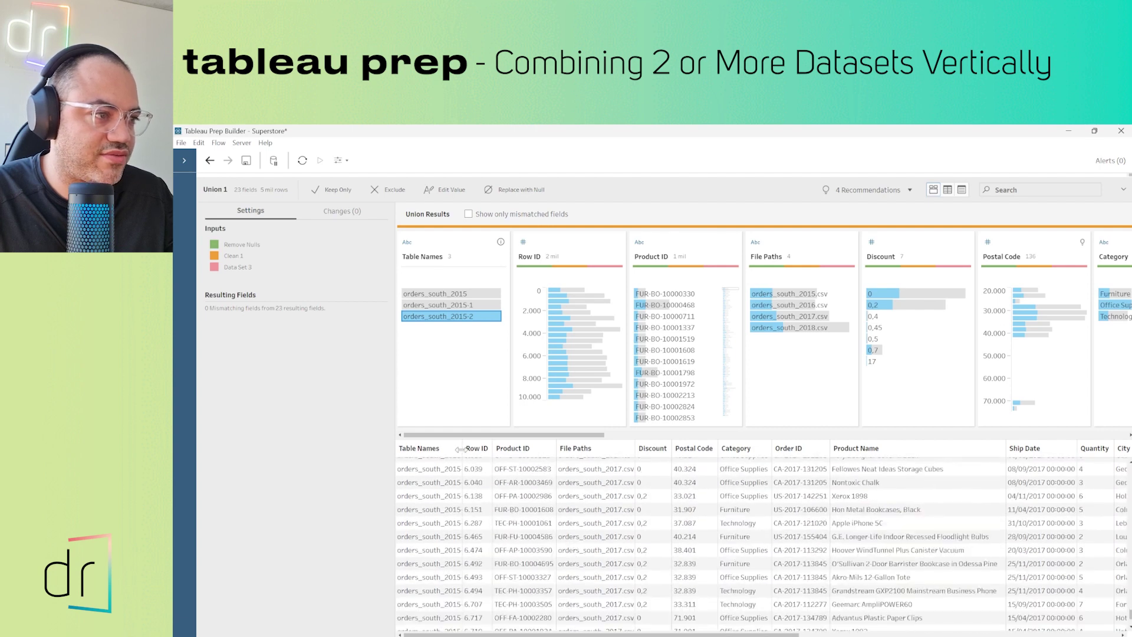
{"action": "left_click_drag", "start_coordinate": [463, 454], "coordinate": [532, 470]}
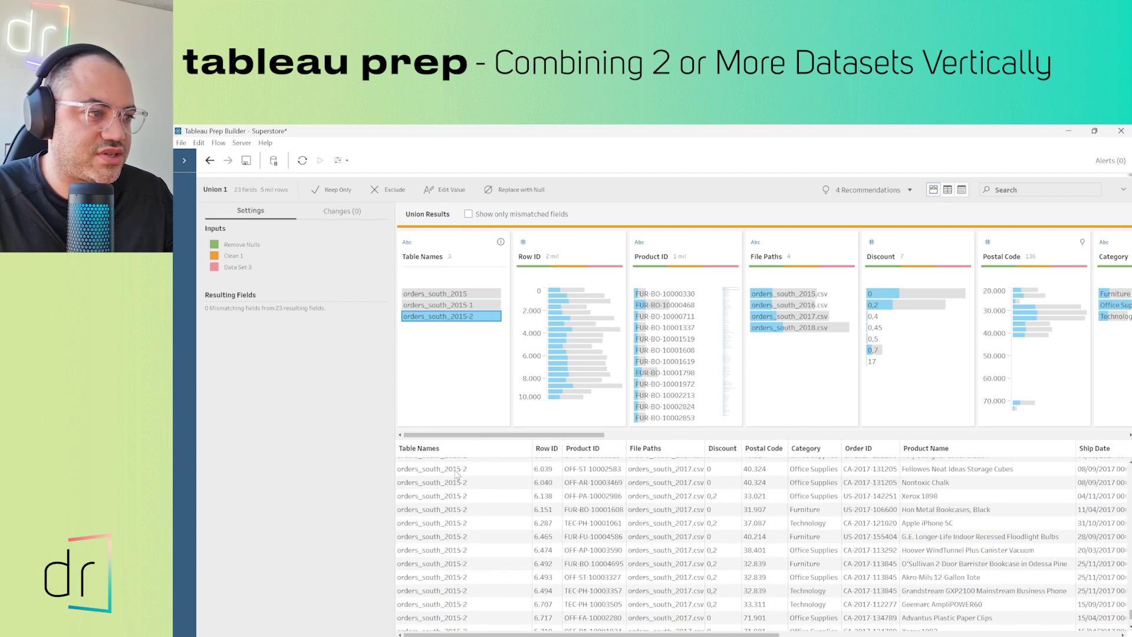
{"action": "left_click", "coordinate": [449, 305]}
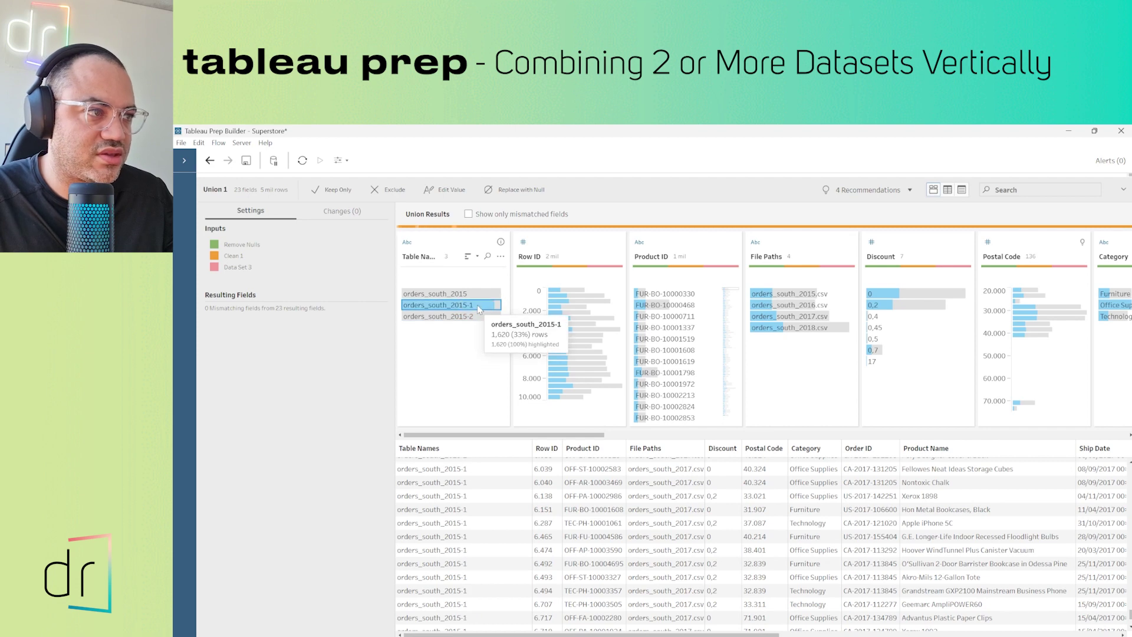
{"action": "left_click", "coordinate": [452, 294]}
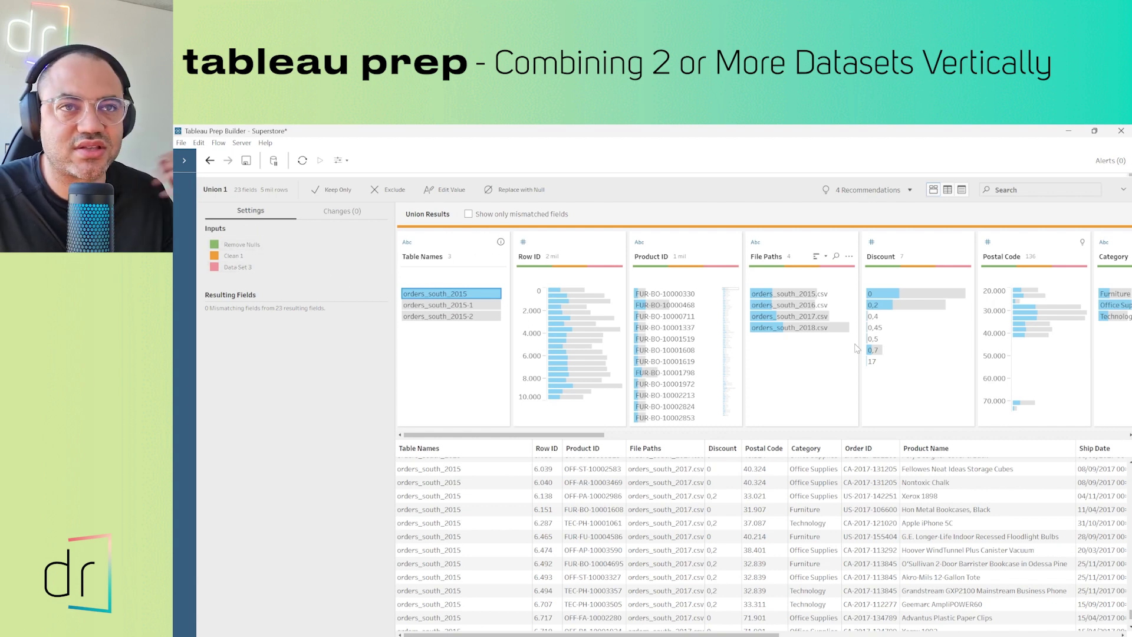
- Collapse Union 1's profile pane to show Clean 1, Remove Nulls and Data Set 3 feeding it
{"action": "left_click", "coordinate": [1123, 190]}
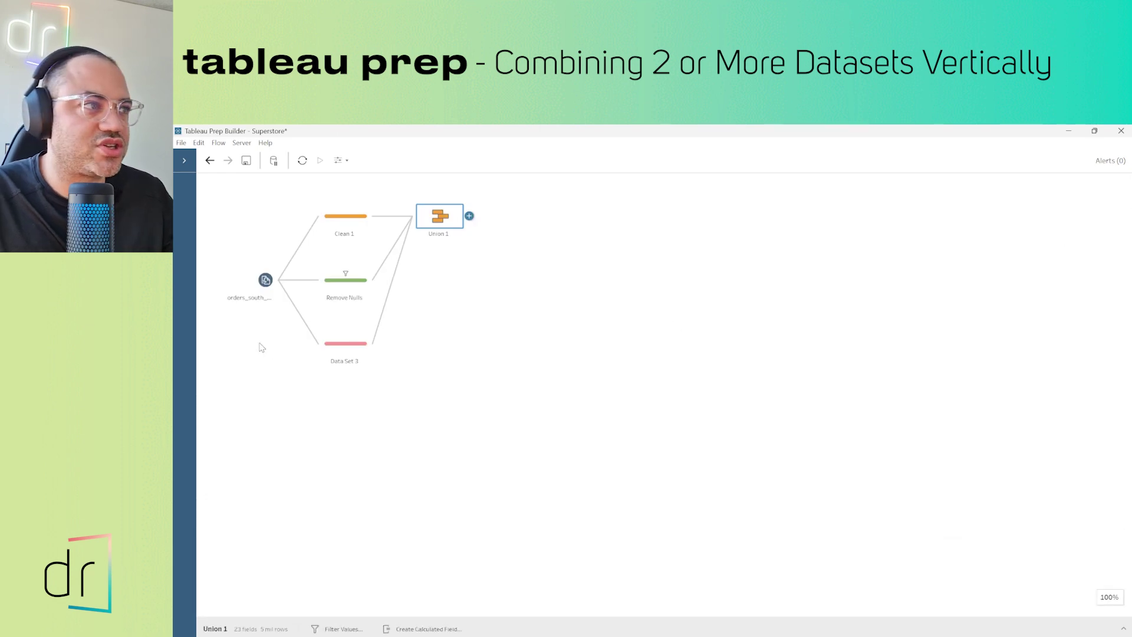